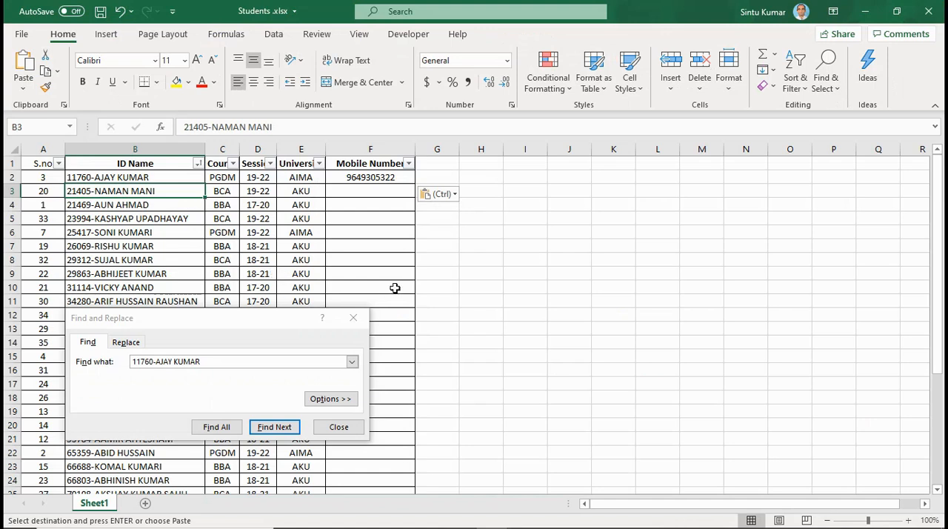
# Switch to the Vlookup presentation in PowerPoint, open slide 6 and highlight the TABLE_ARRAY argument in the VLOOKUP syntax.
pyautogui.hotkey('alt', 'Tab')
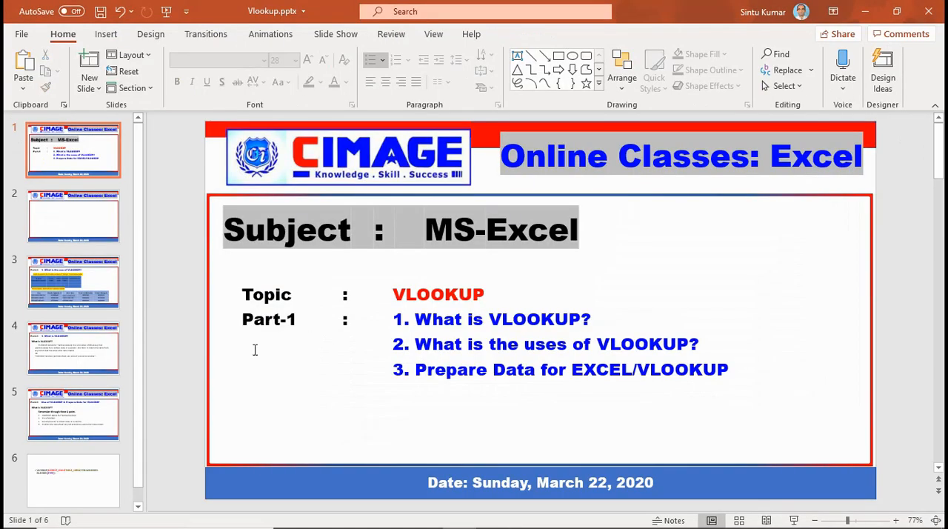
pyautogui.click(76, 483)
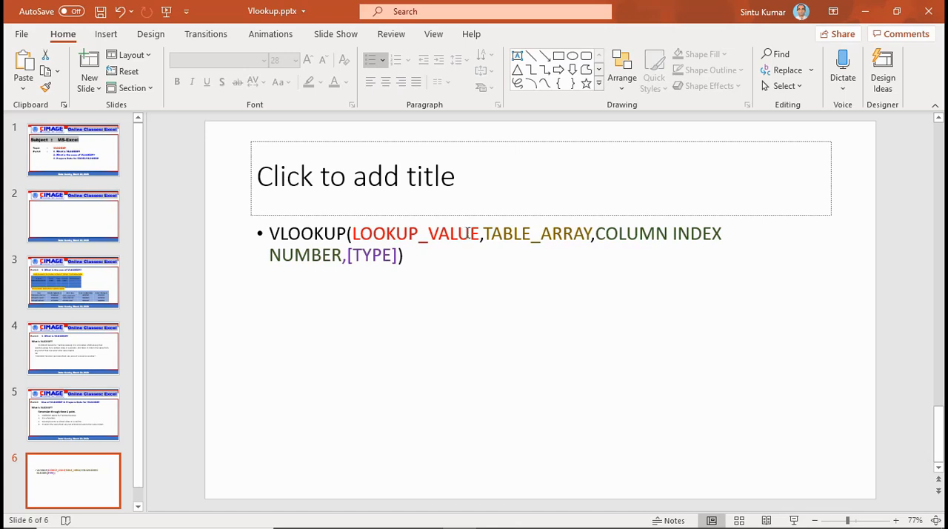
pyautogui.moveTo(486, 236); pyautogui.dragTo(575, 233)
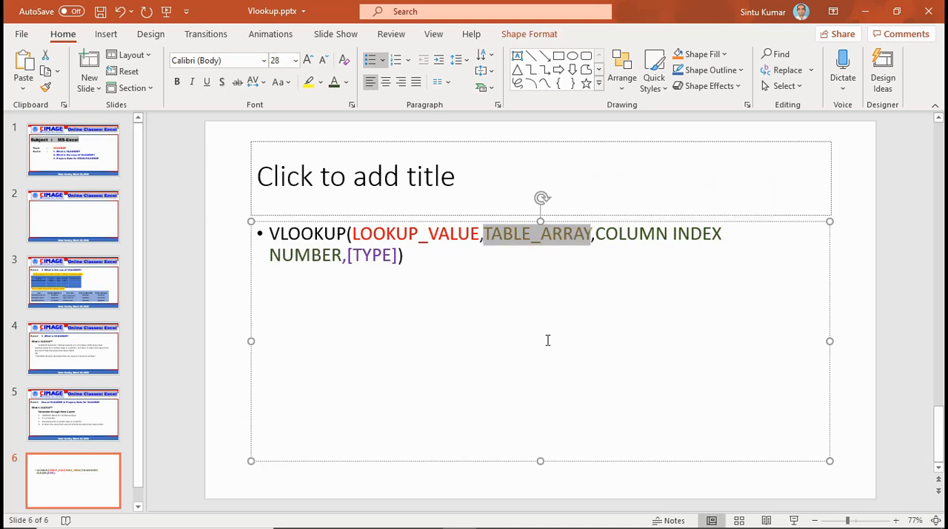
# Switch to the Master Sheet workbook in Excel and select the student data range B2:J26 as the example table array.
pyautogui.moveTo(532, 527)
pyautogui.moveTo(502, 515)
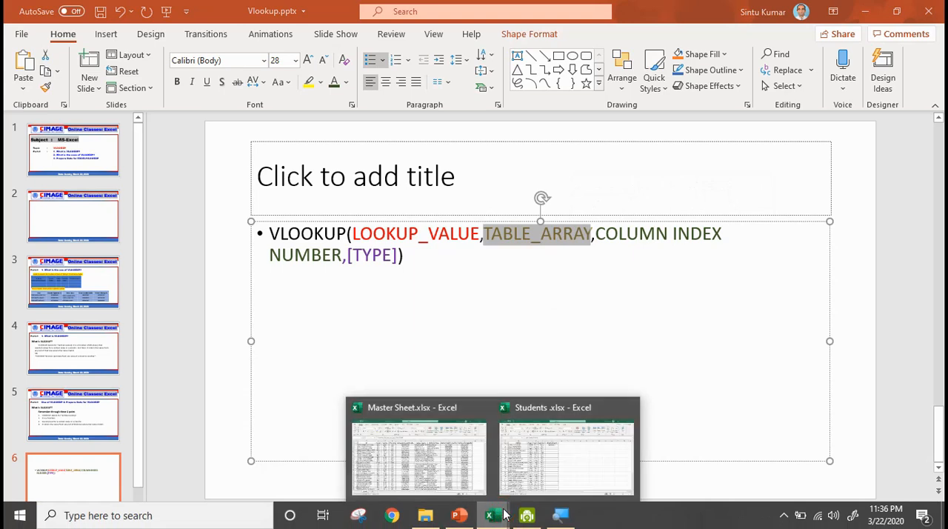
pyautogui.click(451, 462)
pyautogui.moveTo(74, 176); pyautogui.dragTo(790, 467)
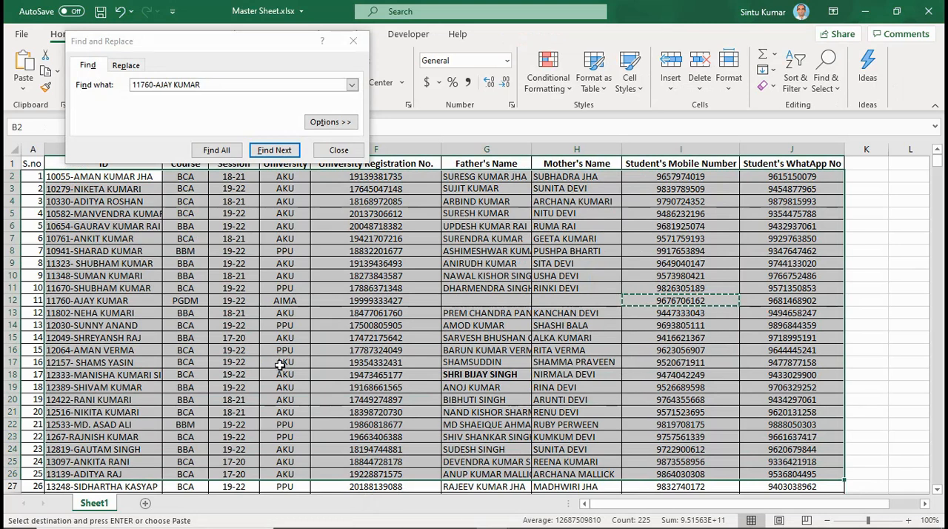
# Return to the Vlookup presentation and highlight the COLUMN INDEX NUMBER argument in the syntax.
pyautogui.moveTo(485, 527)
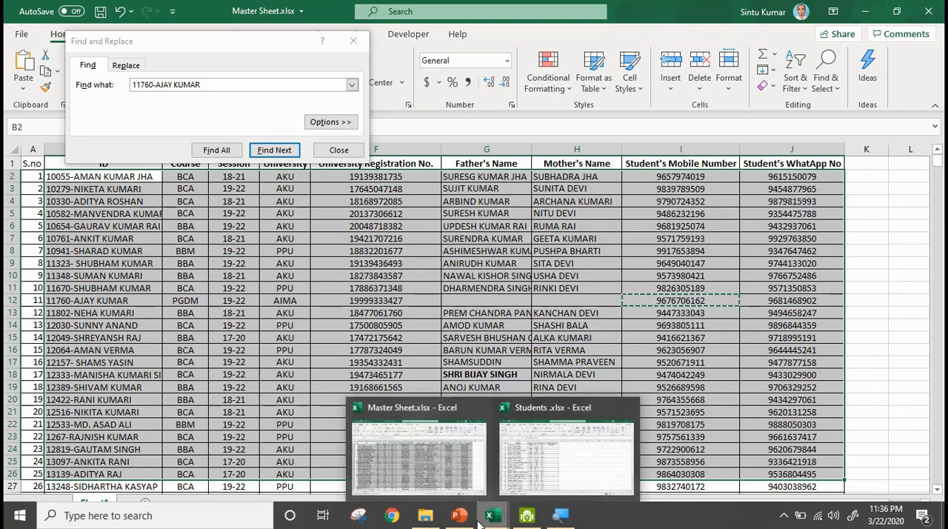
pyautogui.click(459, 485)
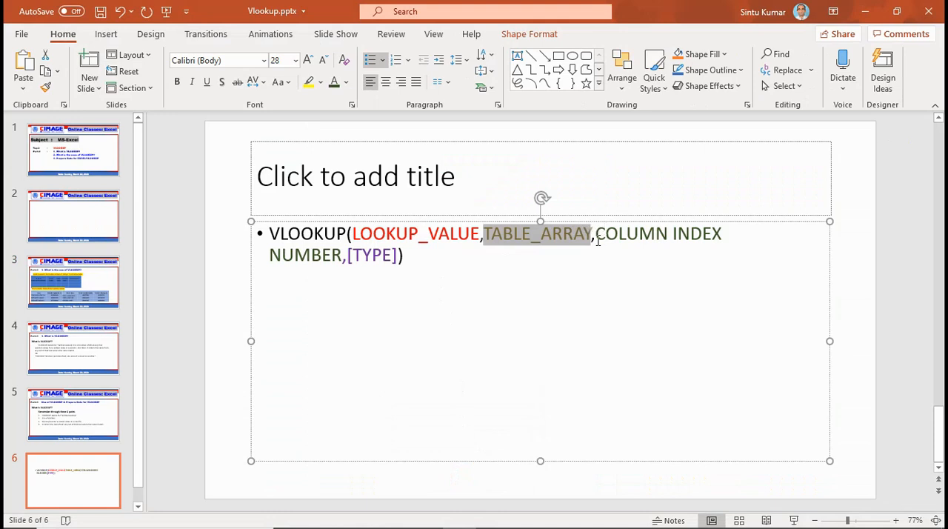
pyautogui.moveTo(595, 235); pyautogui.dragTo(343, 274)
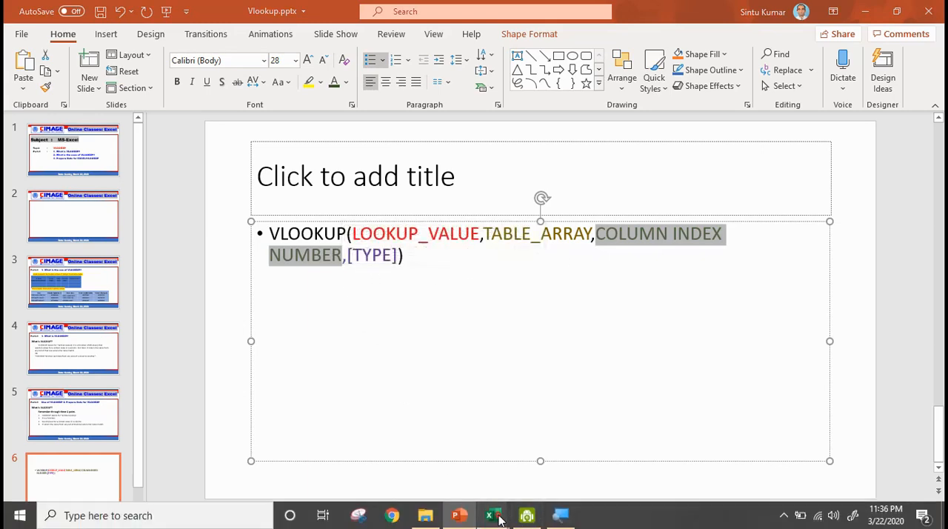
# In the Master Sheet workbook, select row 7 and step through its cells from the ID to the University column.
pyautogui.moveTo(494, 518)
pyautogui.click(406, 465)
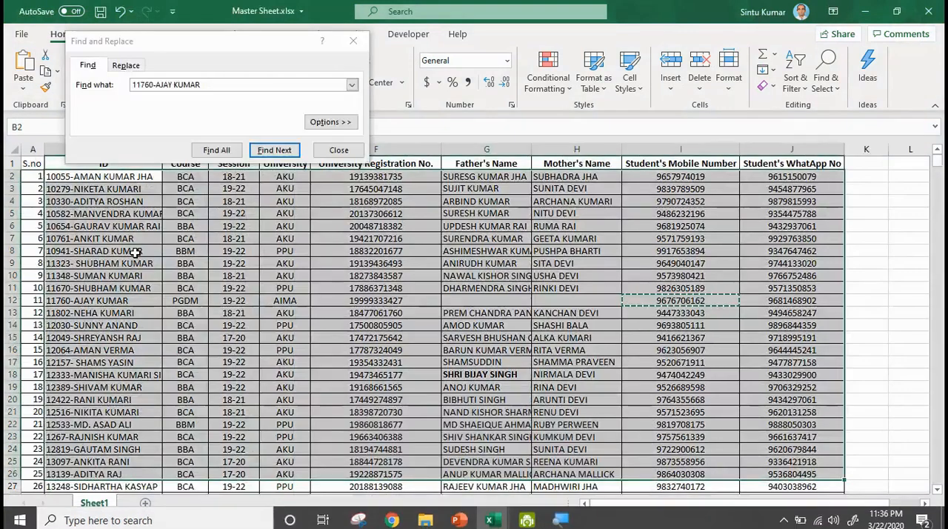
pyautogui.click(10, 238)
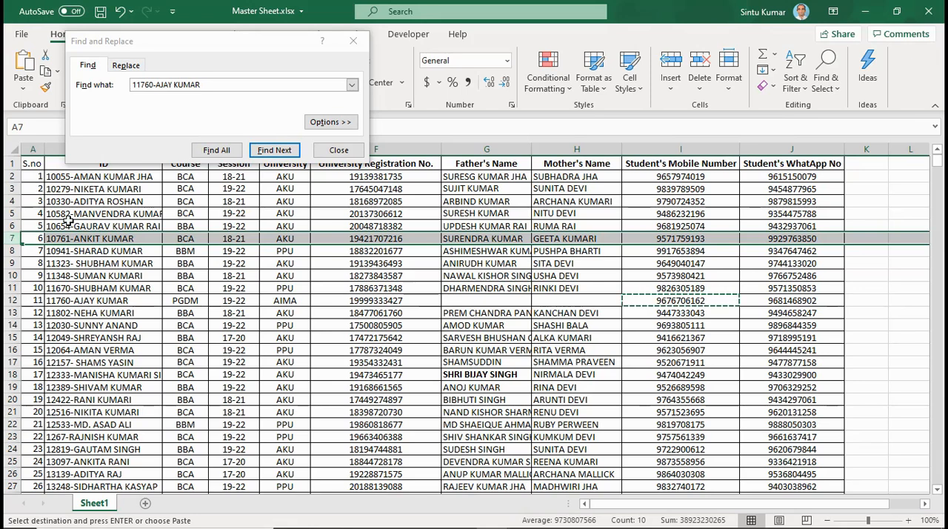
pyautogui.click(131, 237)
pyautogui.press('Right')
pyautogui.press('Right')
pyautogui.press('Right')
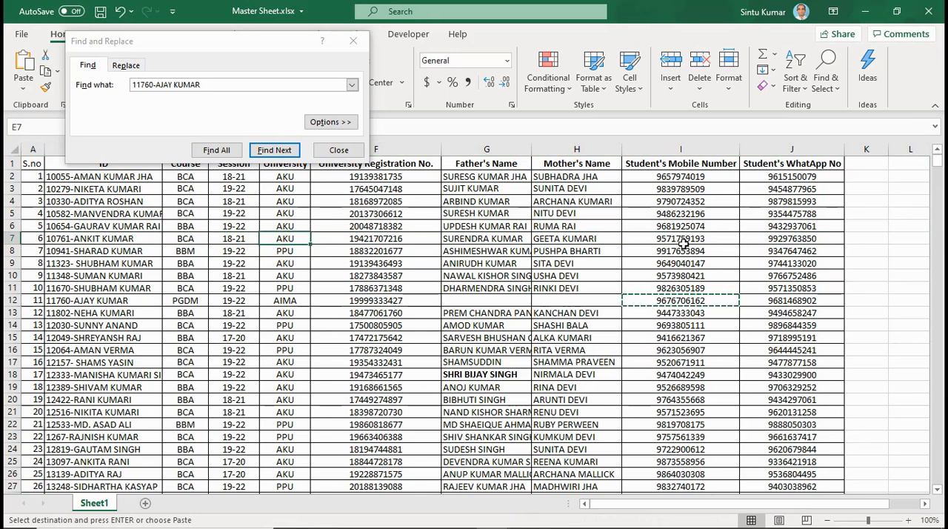
pyautogui.click(64, 243)
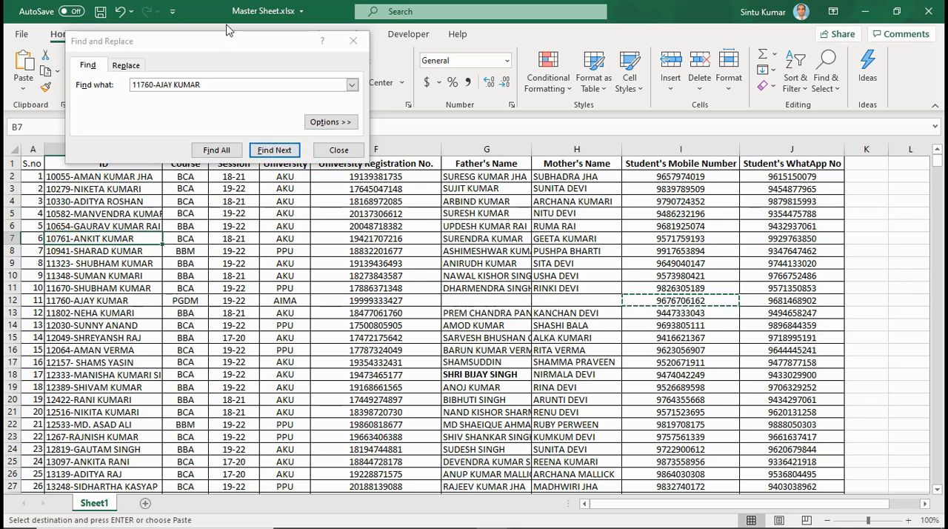
# Close Find and Replace, and examine row 7's University Registration No. and Father's Name cells.
pyautogui.click(353, 41)
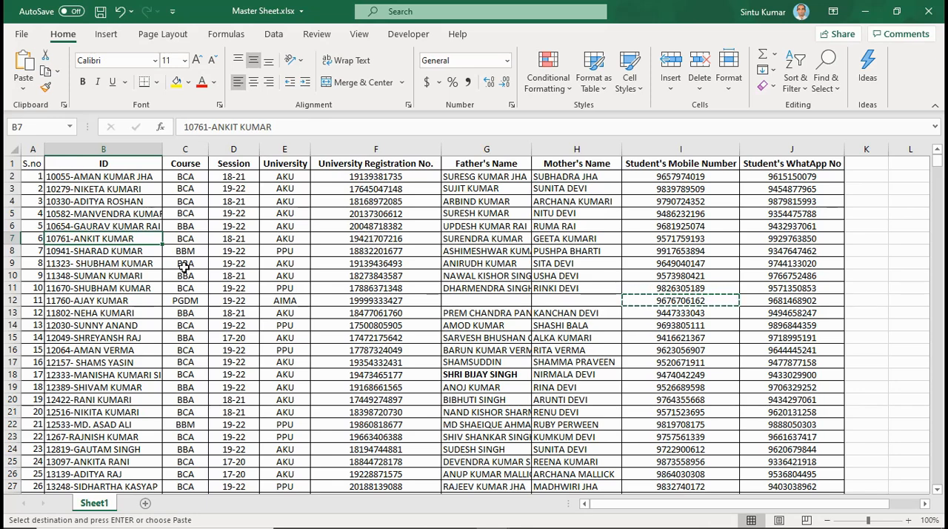
pyautogui.click(358, 238)
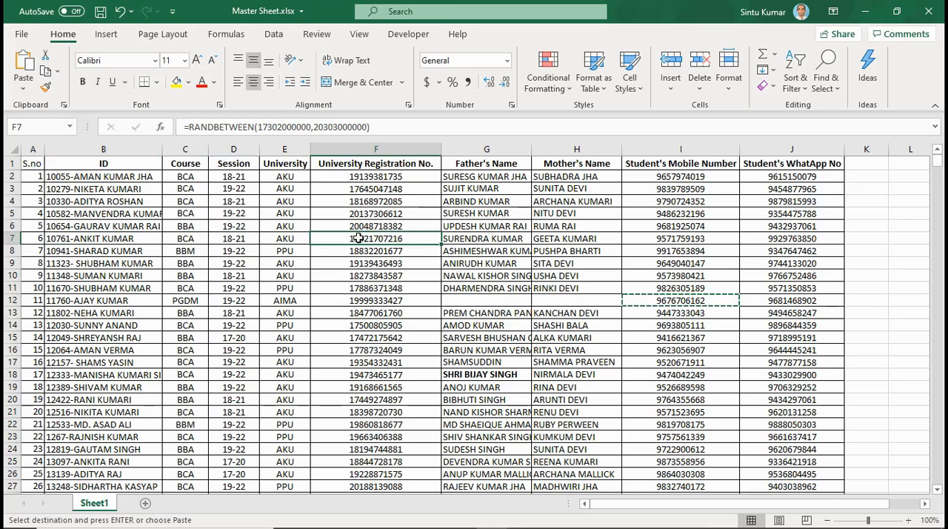
pyautogui.click(464, 236)
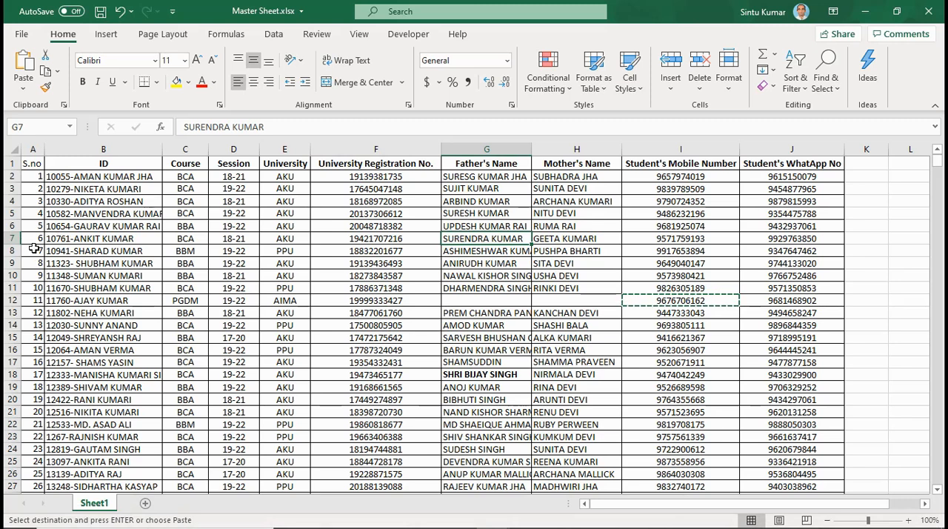
pyautogui.click(13, 238)
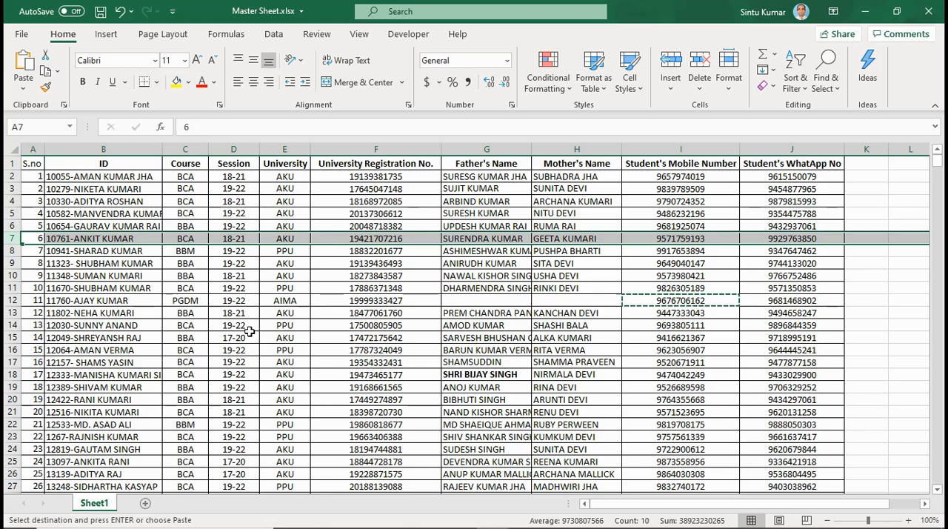
# Switch to the Vlookup presentation and highlight the [TYPE] argument at the end of the syntax.
pyautogui.moveTo(480, 522)
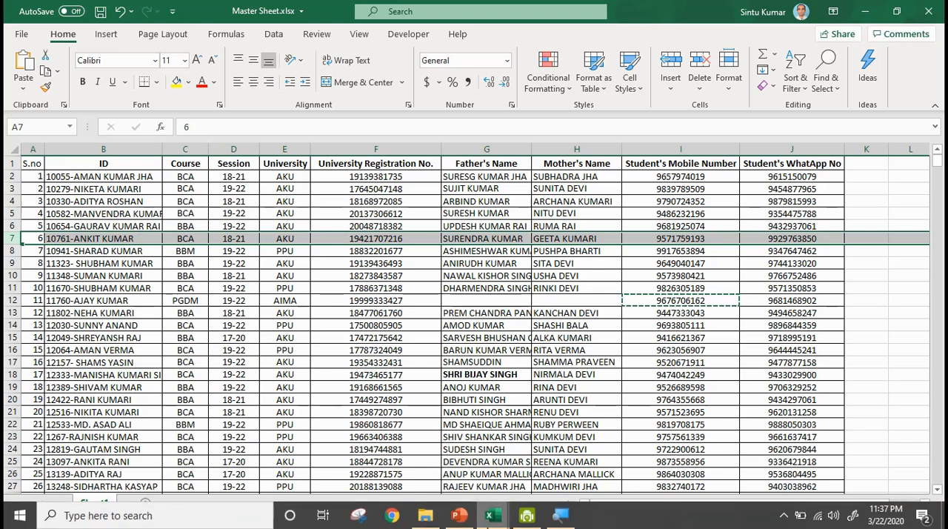
pyautogui.click(459, 515)
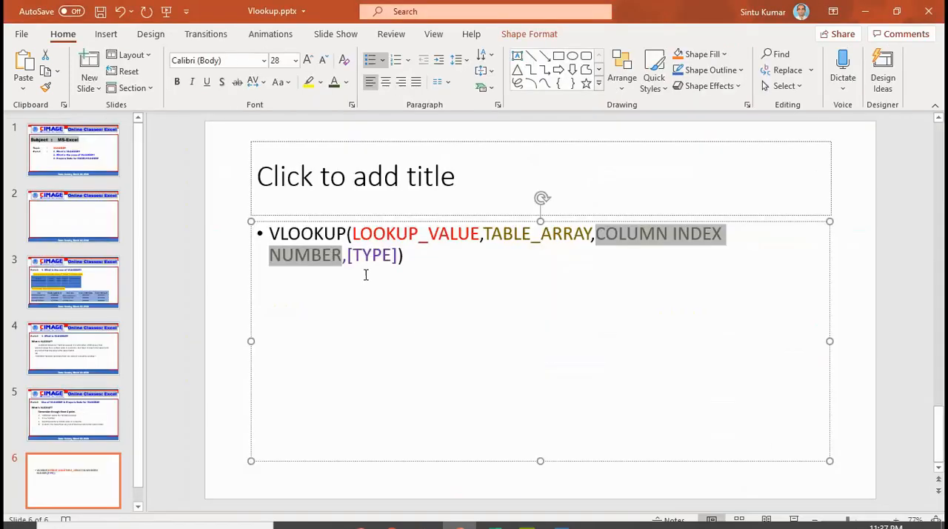
pyautogui.moveTo(349, 256); pyautogui.dragTo(398, 267)
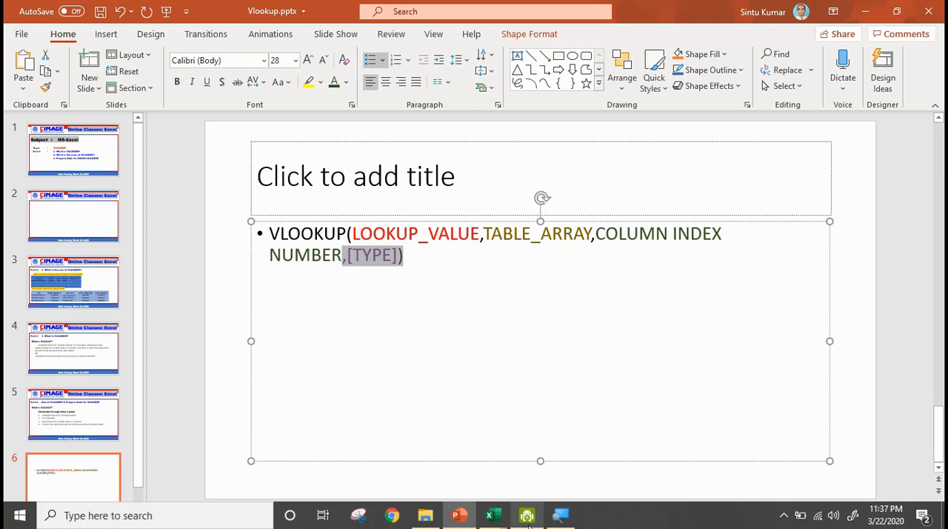
# Switch to the Students workbook and select the first student's ID Name in cell B2 as the example lookup value.
pyautogui.moveTo(502, 517)
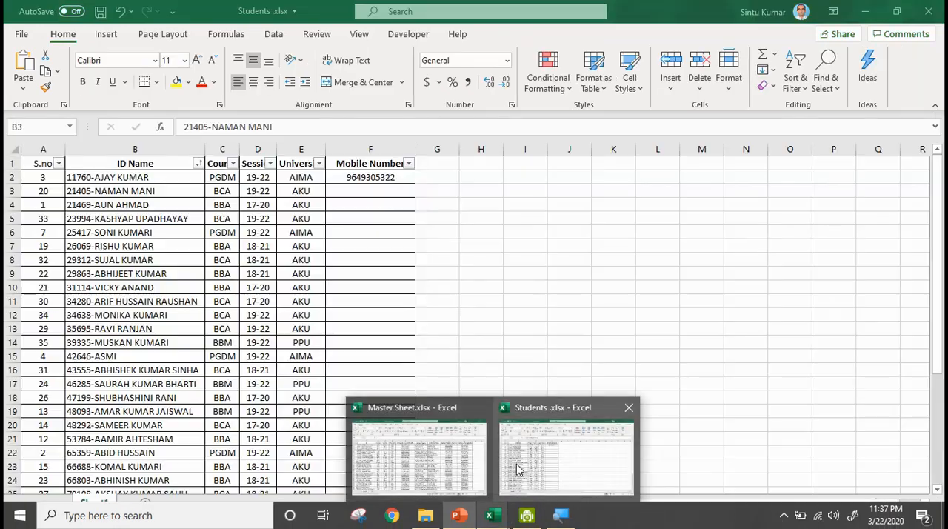
pyautogui.click(519, 467)
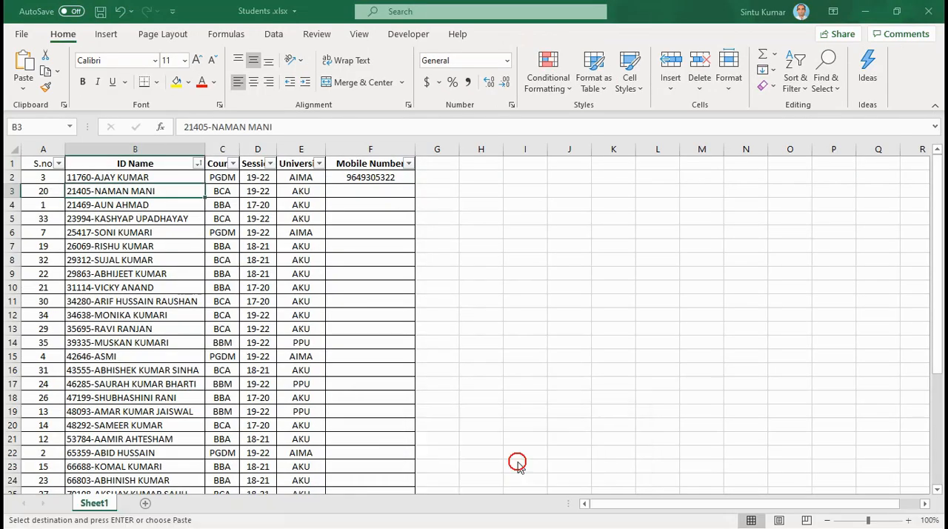
pyautogui.click(142, 178)
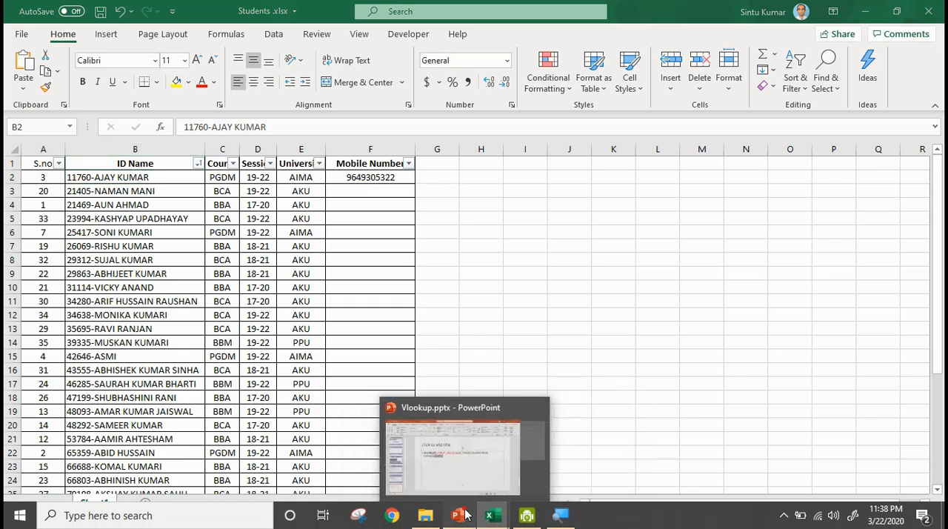
# Return to the Vlookup presentation and highlight the complete VLOOKUP syntax line to review it.
pyautogui.click(459, 515)
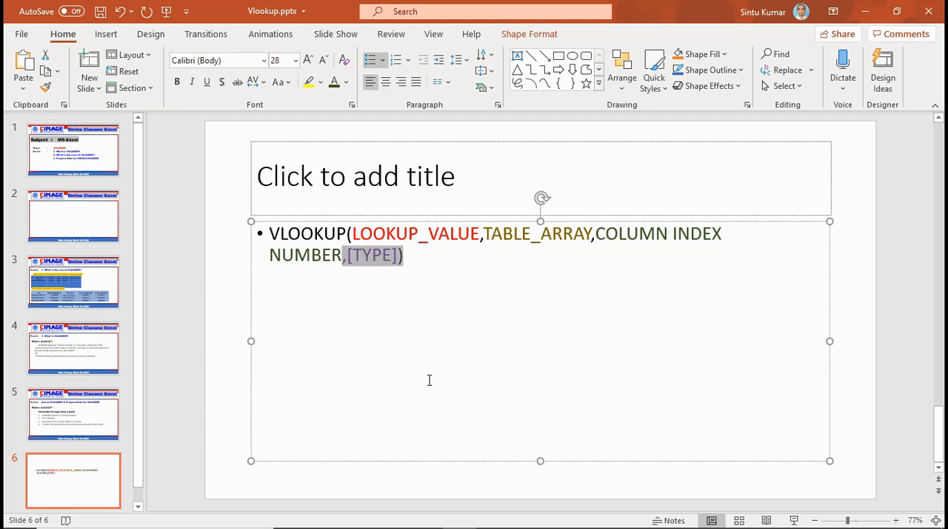
pyautogui.moveTo(269, 232); pyautogui.dragTo(408, 258)
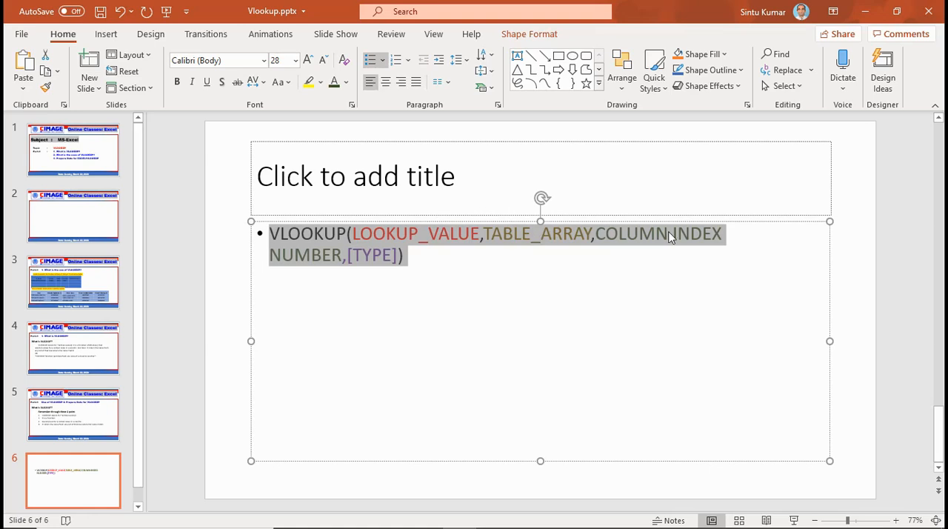
pyautogui.click(436, 267)
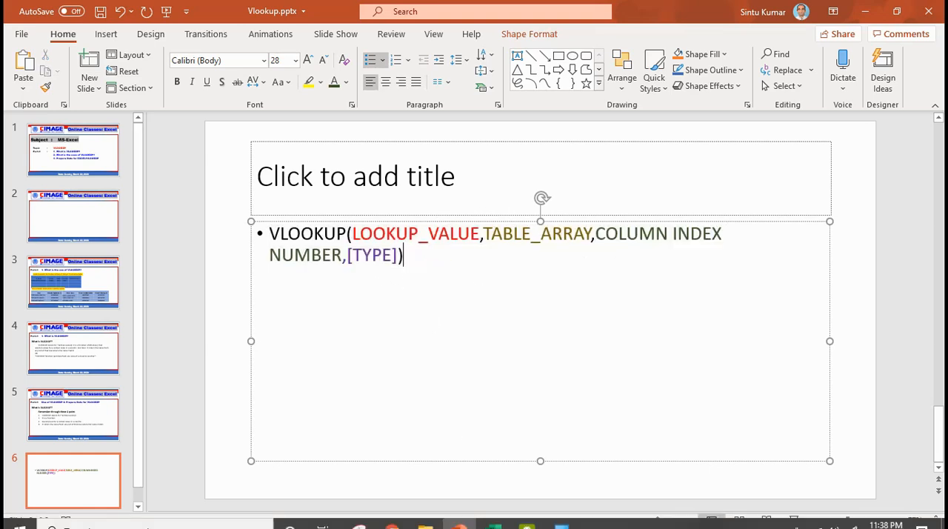
# In the Students workbook, clear the Mobile Number entry in cell F2.
pyautogui.moveTo(493, 513)
pyautogui.click(501, 491)
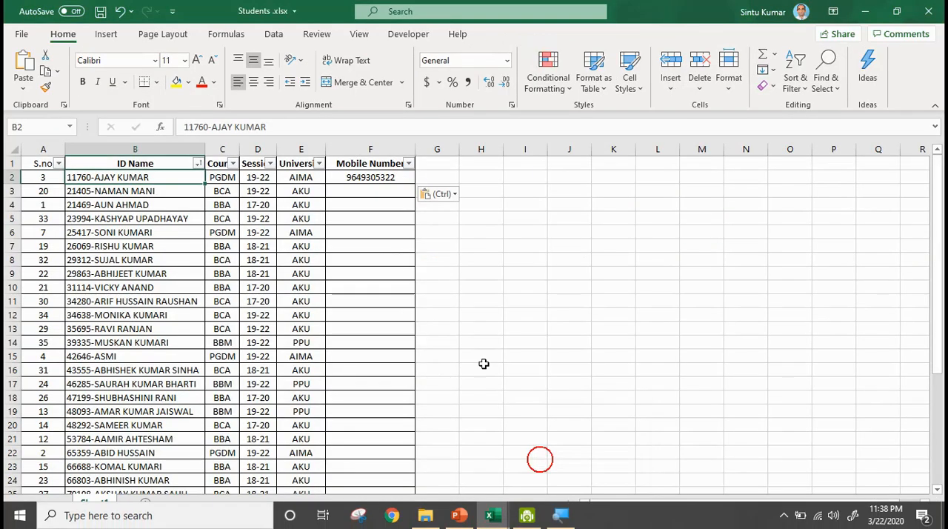
pyautogui.click(384, 181)
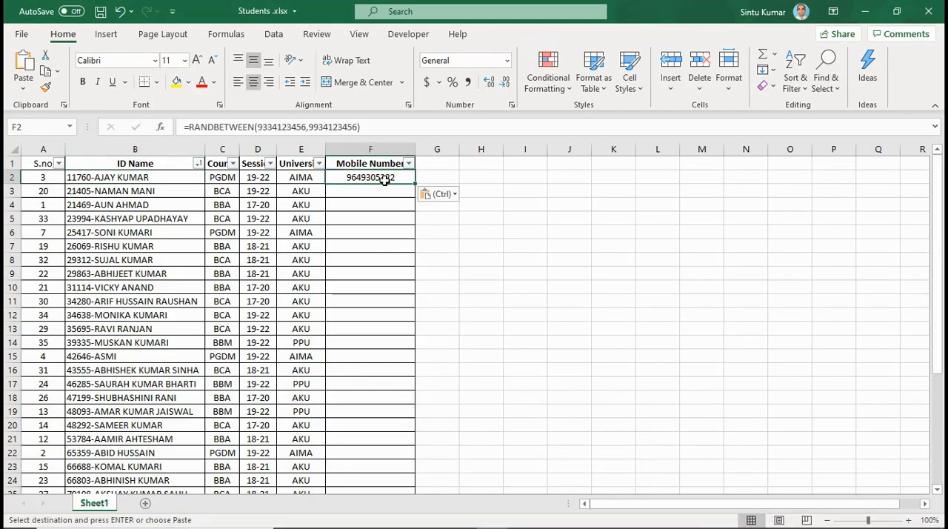
pyautogui.press('Delete')
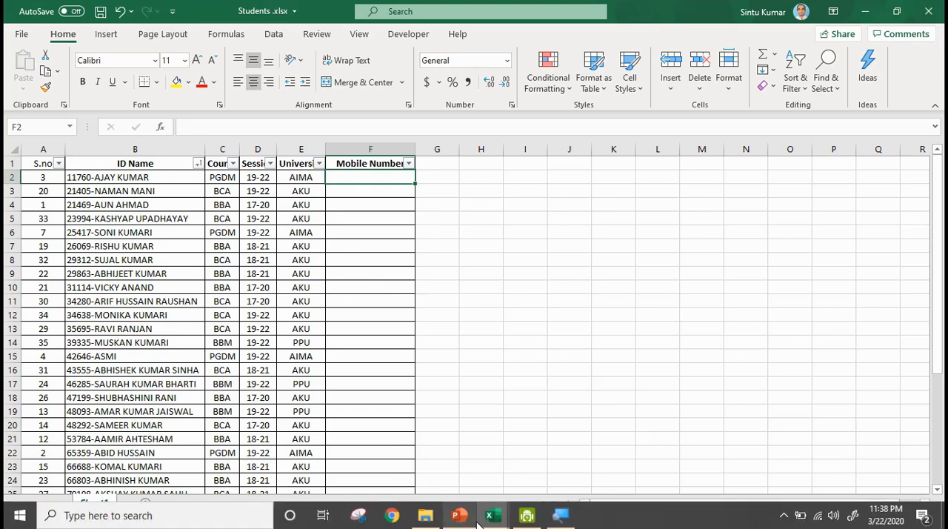
# In the Master Sheet workbook, copy the entire sheet and paste it over itself as values to replace the formulas.
pyautogui.moveTo(483, 503)
pyautogui.click(474, 485)
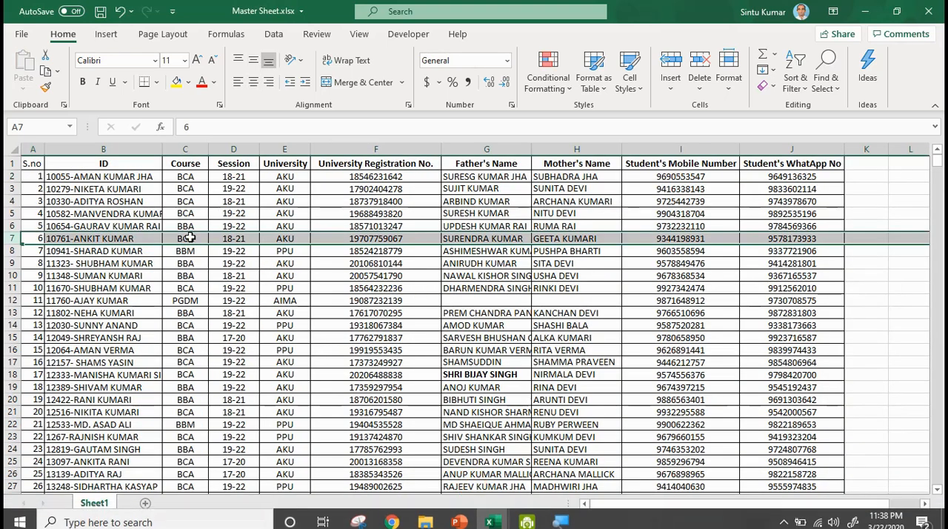
pyautogui.click(14, 151)
pyautogui.hotkey('ctrl', 'c')
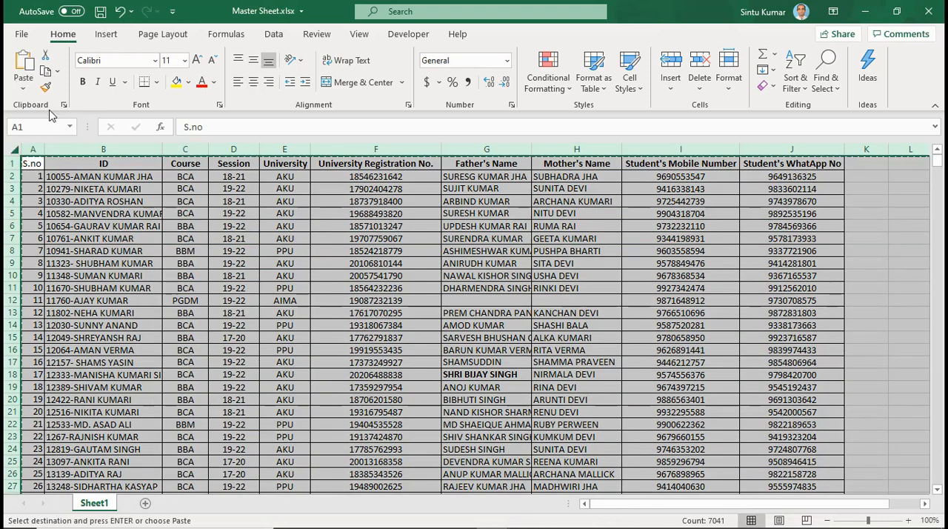
pyautogui.click(23, 88)
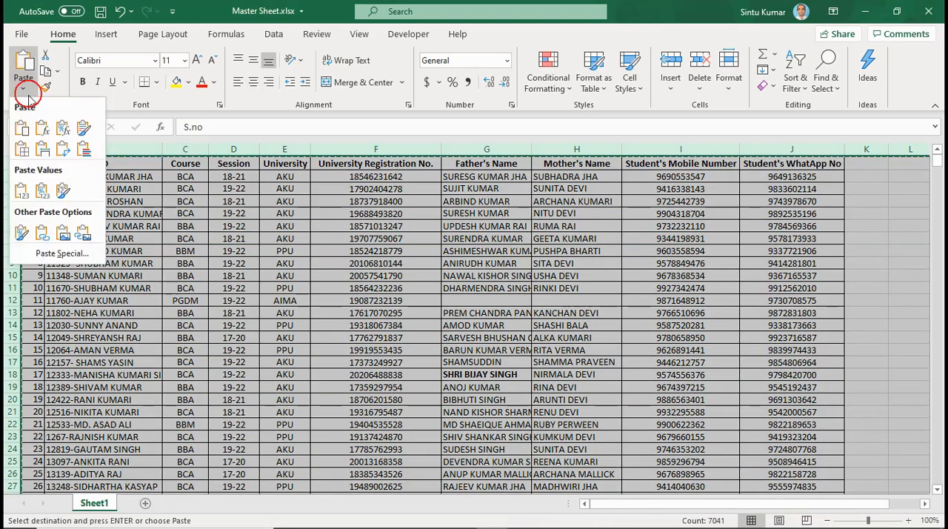
pyautogui.click(41, 191)
# Inspect the contents of cells I4, I7, I9 and I10 in the Student's Mobile Number column.
pyautogui.click(658, 201)
pyautogui.click(674, 238)
pyautogui.click(673, 262)
pyautogui.click(672, 275)
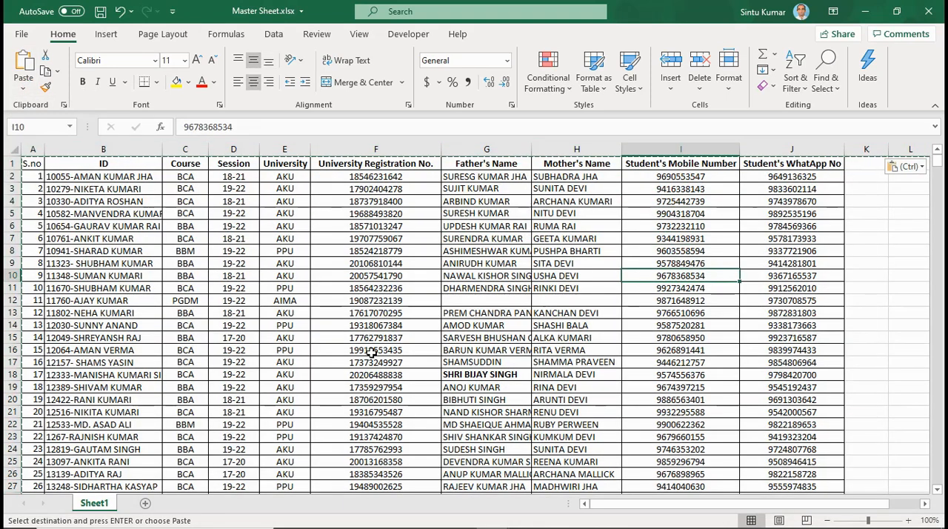
# Switch back to the Students workbook with the empty Mobile Number cell F2 selected.
pyautogui.moveTo(441, 523)
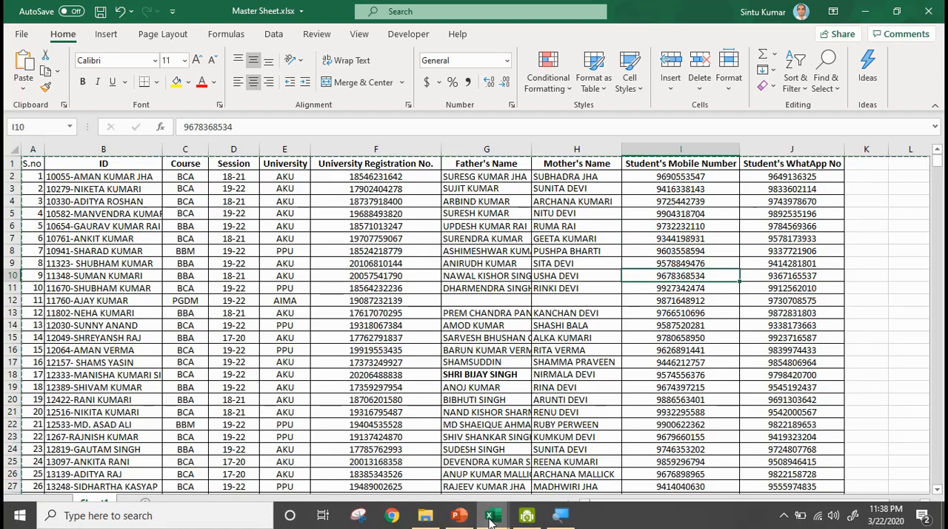
pyautogui.moveTo(493, 516)
pyautogui.click(567, 468)
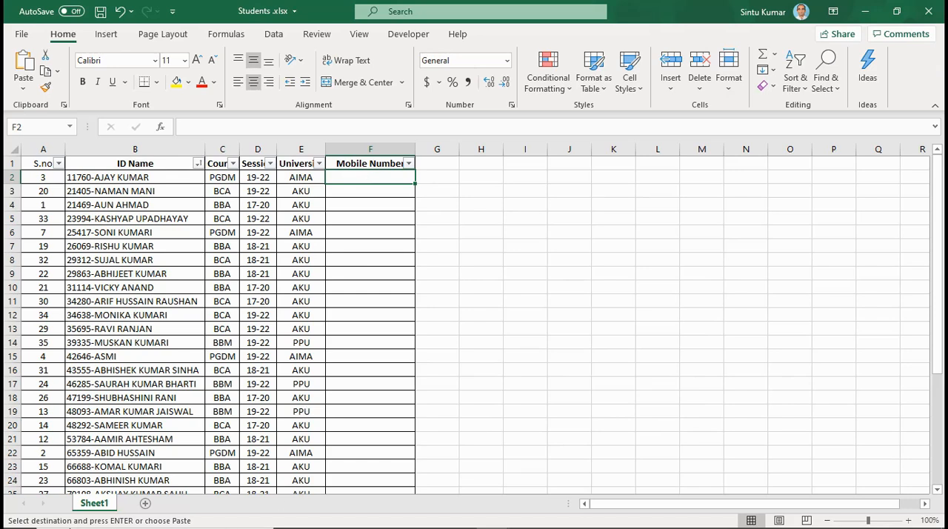
pyautogui.moveTo(26, 523)
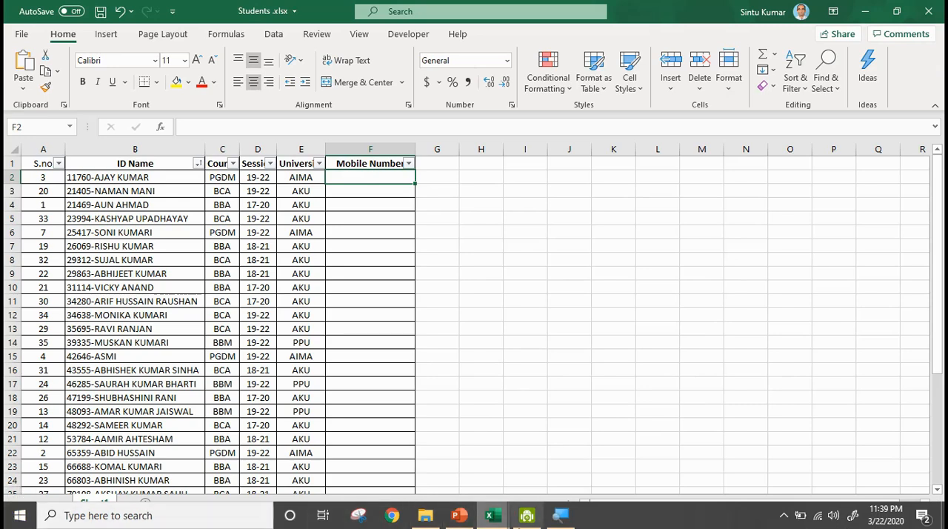
# Start a VLOOKUP formula in Mobile Number cell F2, using the ID Name in B2 as the lookup value.
pyautogui.click(560, 514)
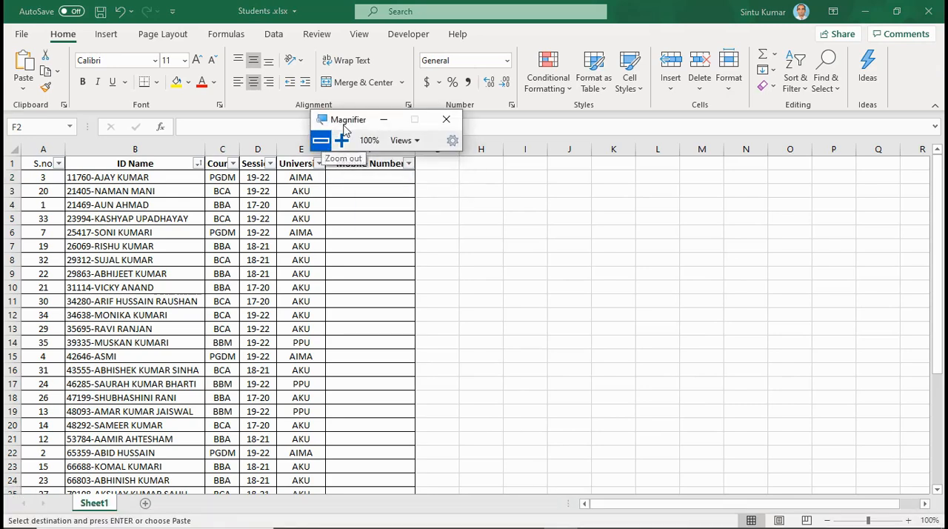
pyautogui.click(341, 140)
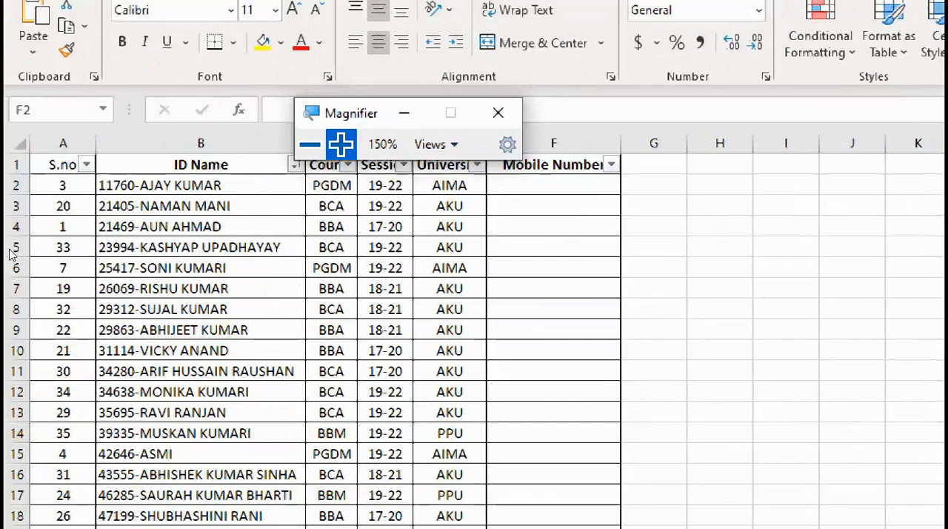
pyautogui.click(359, 174)
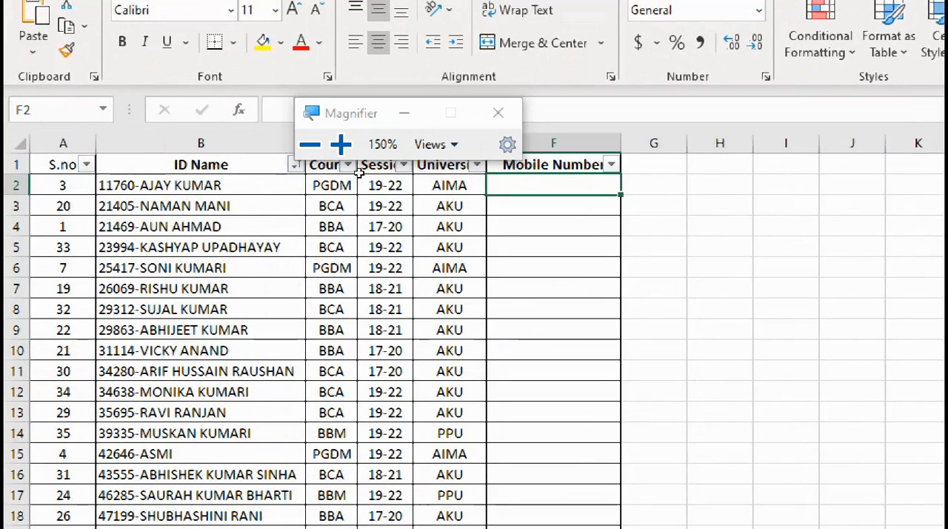
pyautogui.press('F2')
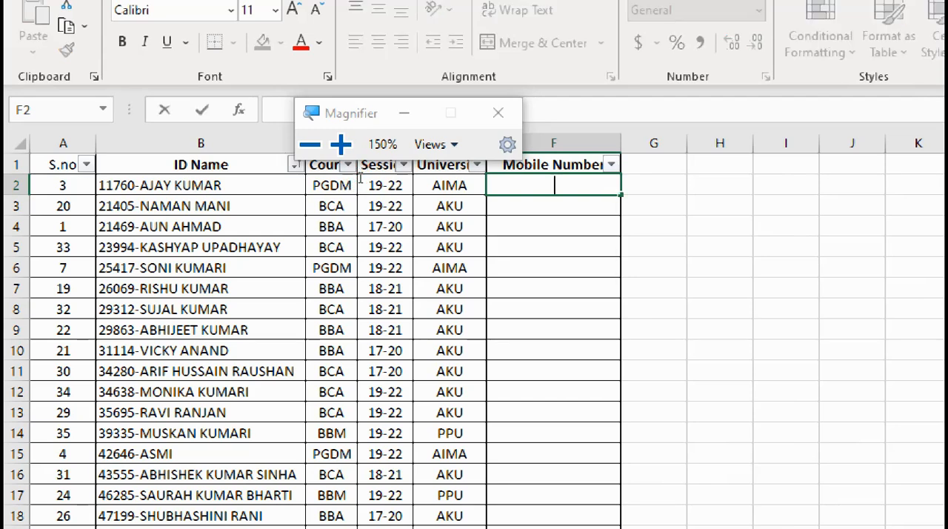
pyautogui.click(404, 113)
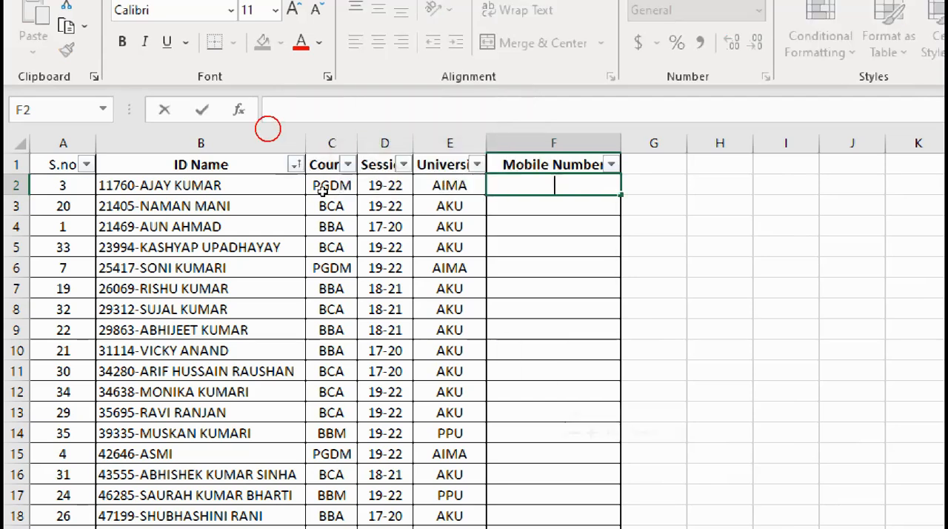
pyautogui.write('=VL')
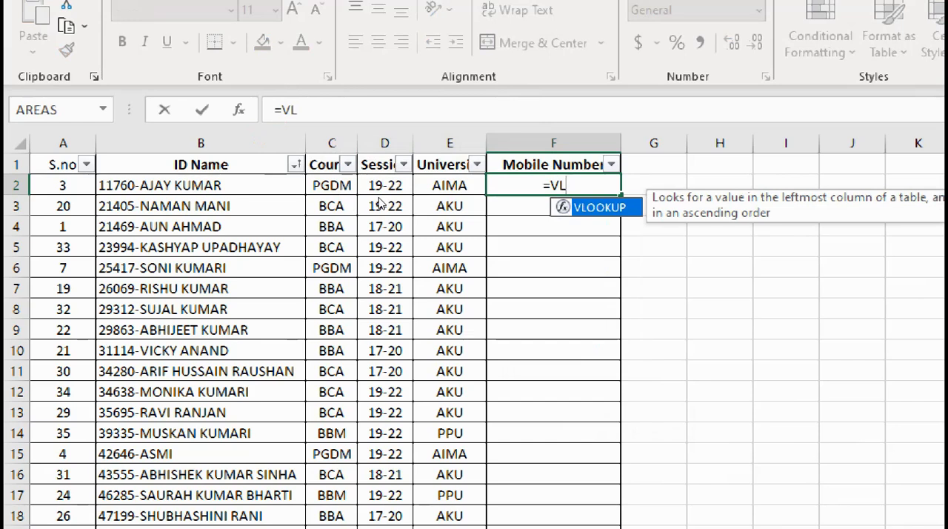
pyautogui.press('Tab')
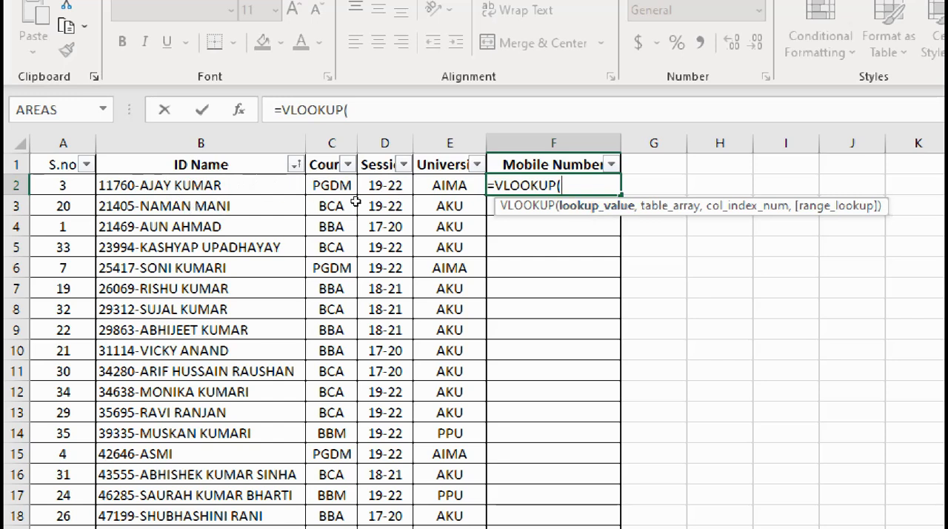
pyautogui.click(166, 182)
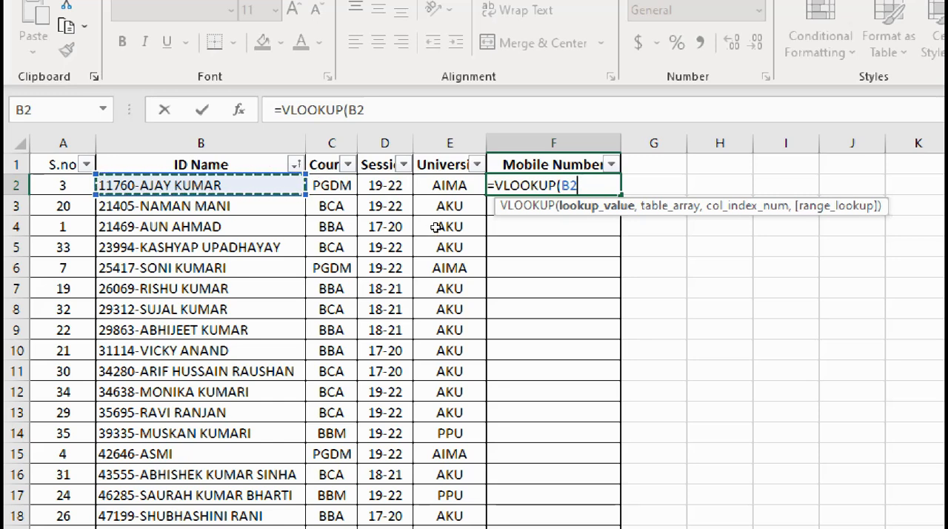
pyautogui.write(',')
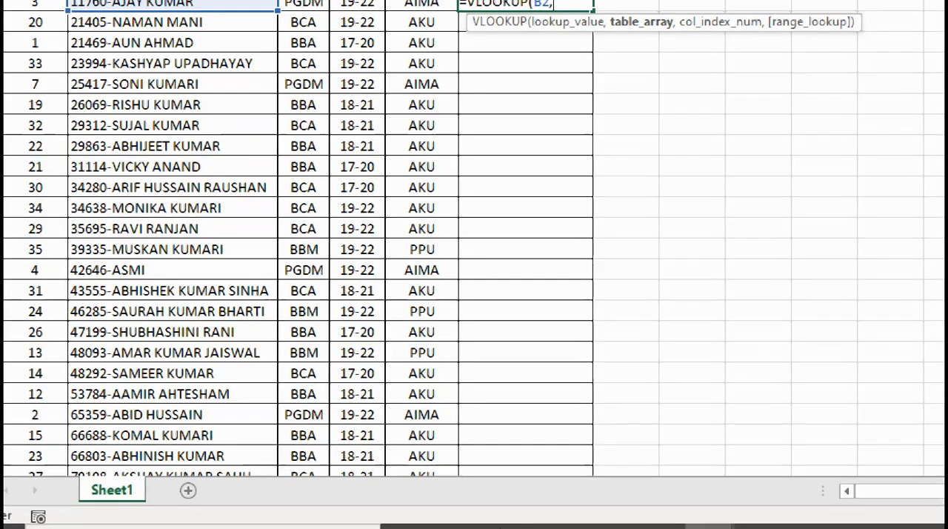
# Switch to the Master Sheet workbook to supply the table array while keeping the VLOOKUP formula open.
pyautogui.moveTo(511, 527)
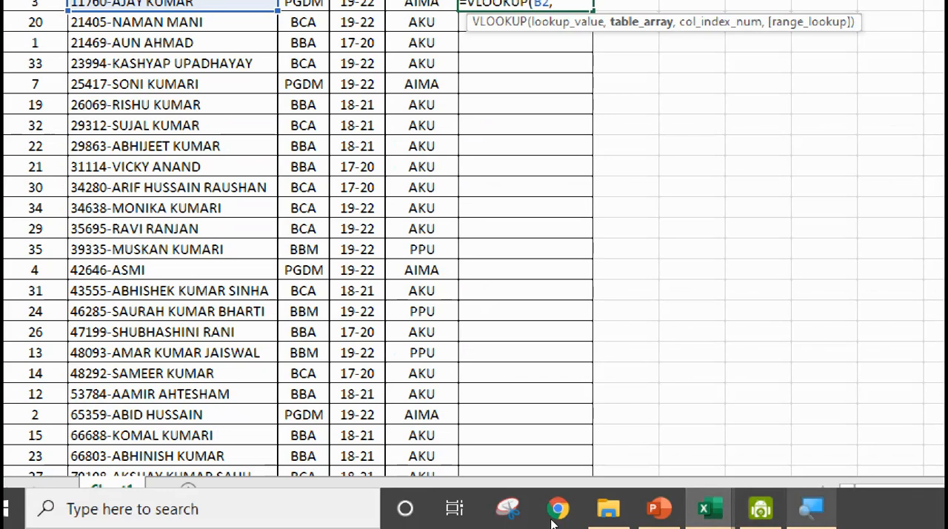
pyautogui.click(510, 518)
pyautogui.press('super+minus')
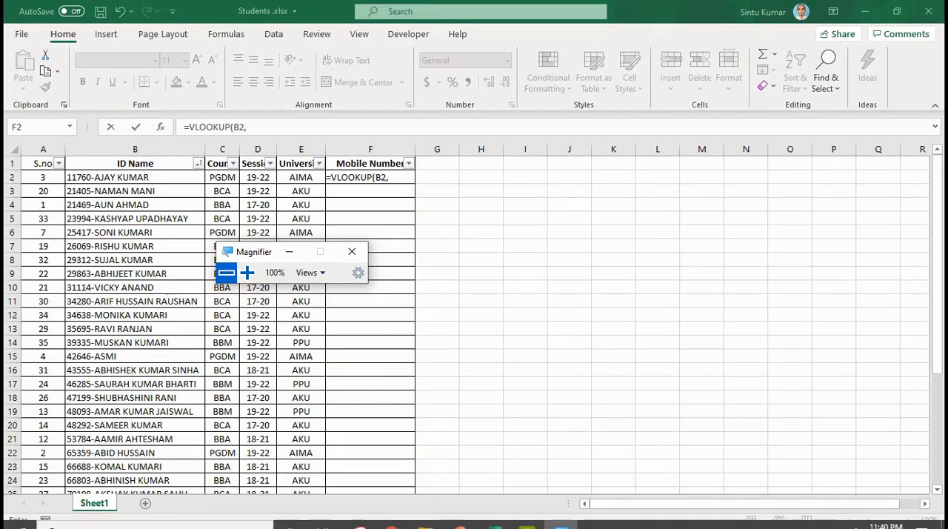
pyautogui.moveTo(510, 522)
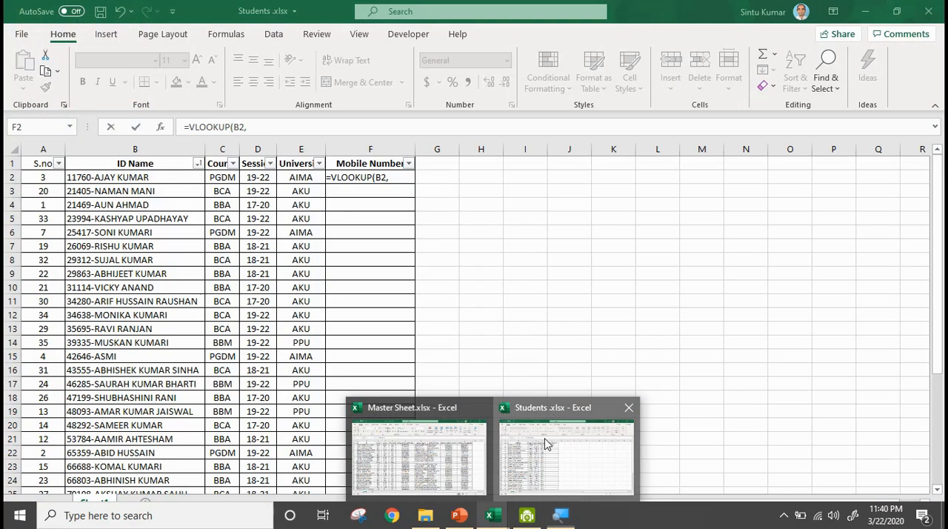
pyautogui.click(543, 443)
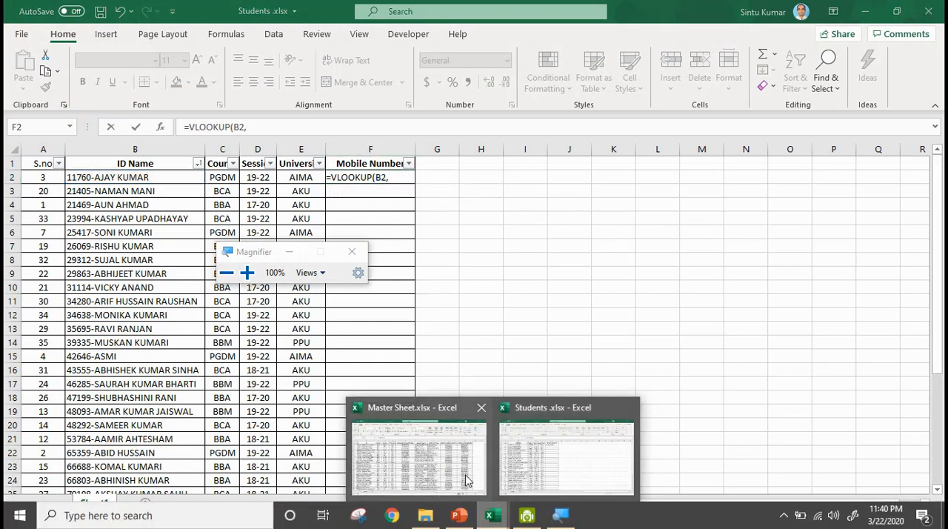
pyautogui.click(404, 452)
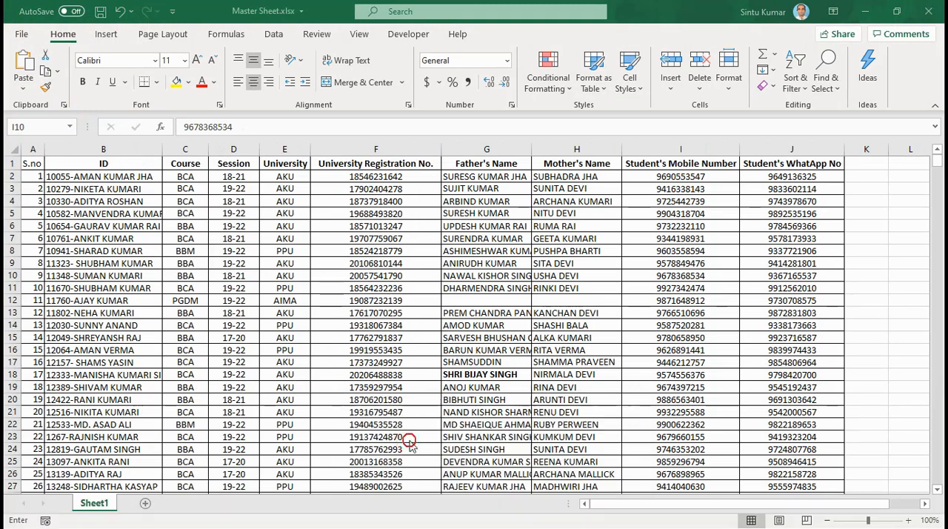
# Set the table array to B2:J709 on Sheet1 of the Master Sheet workbook and proceed to the column index argument.
pyautogui.click(105, 175)
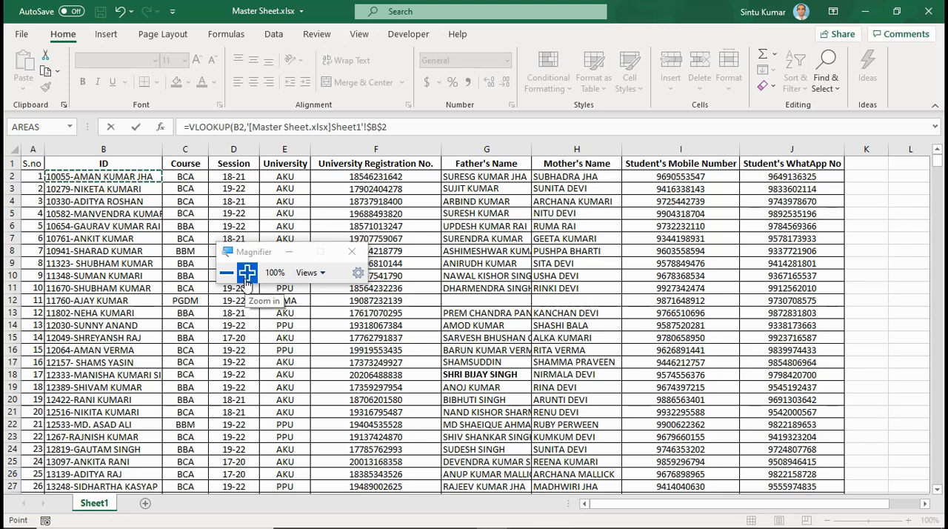
pyautogui.click(246, 274)
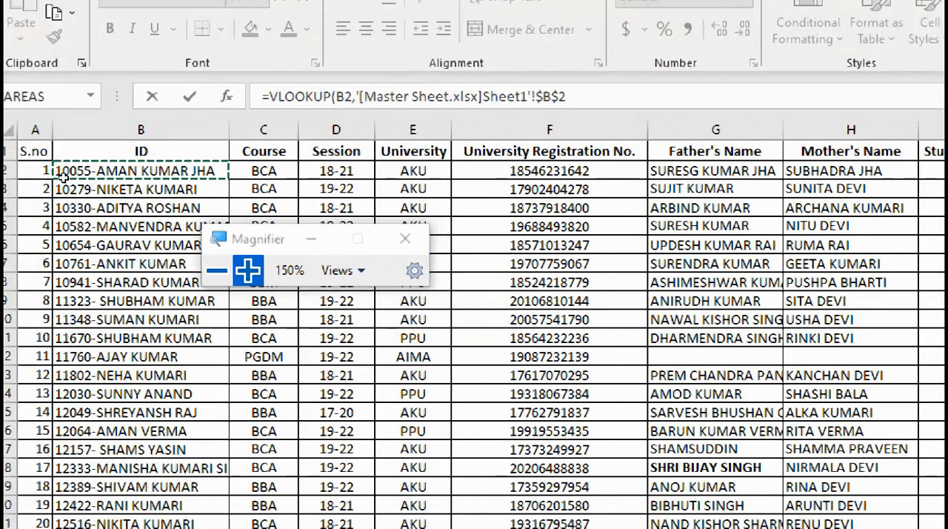
pyautogui.click(31, 174)
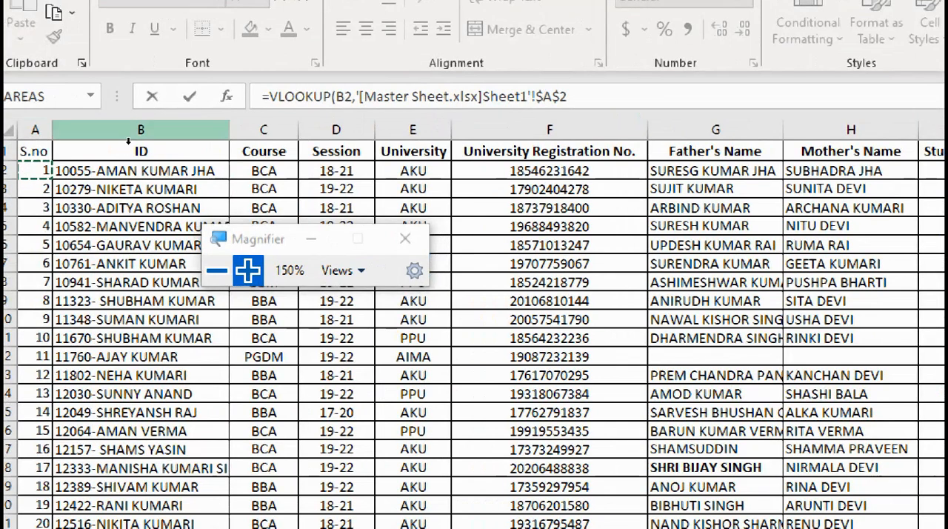
pyautogui.click(128, 171)
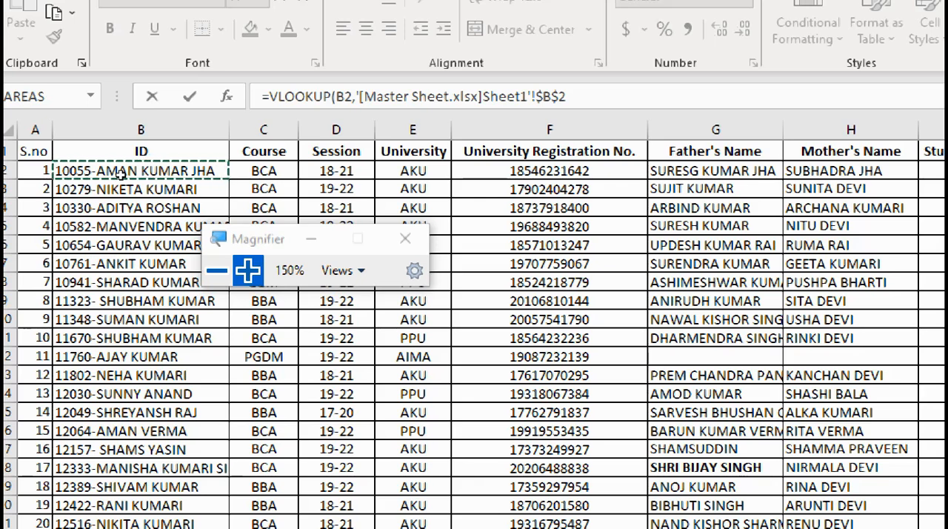
pyautogui.hotkey('ctrl', 'shift', 'Down')
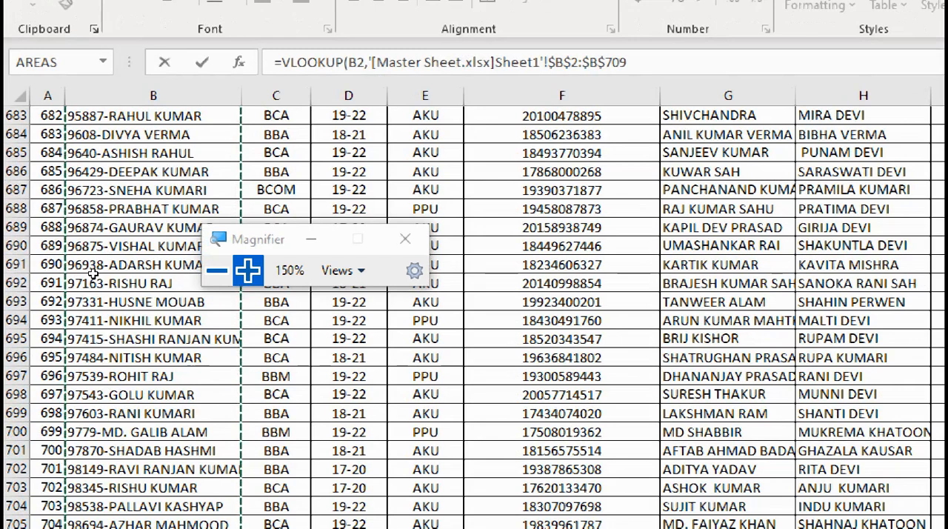
pyautogui.hotkey('ctrl', 'shift', 'Right')
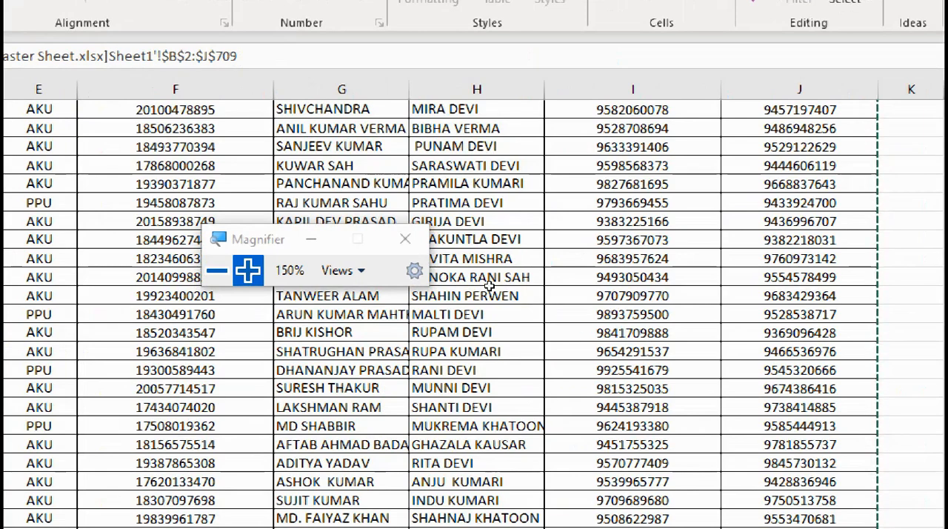
pyautogui.click(217, 270)
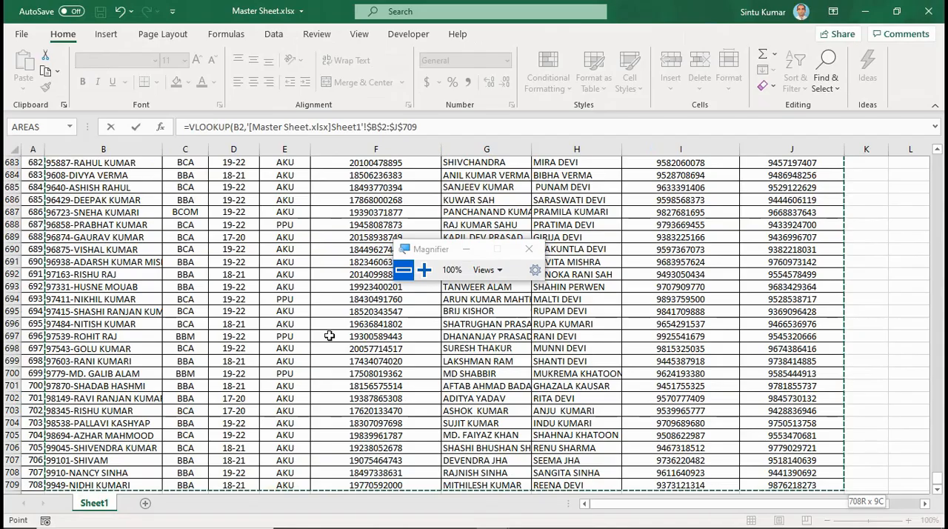
pyautogui.scroll(16, 262, 324)
pyautogui.scroll(20, 262, 323)
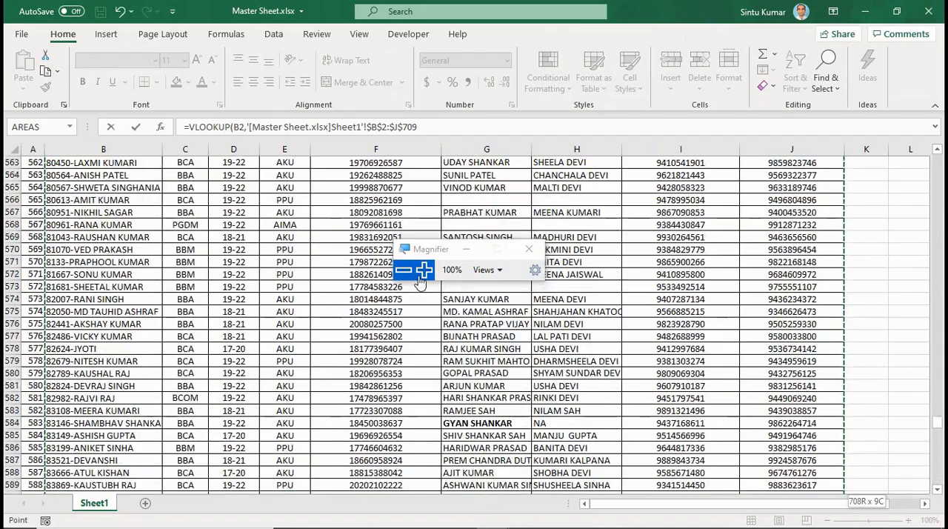
pyautogui.click(422, 270)
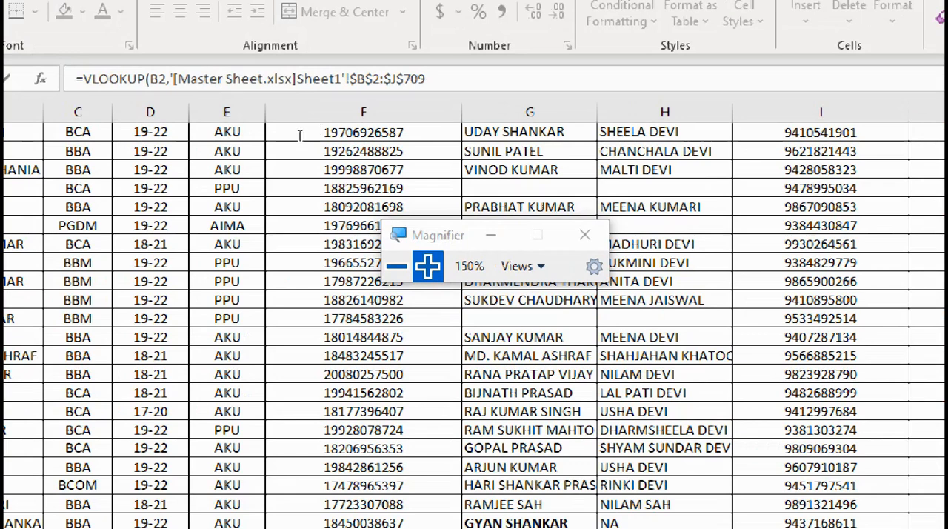
pyautogui.click(421, 127)
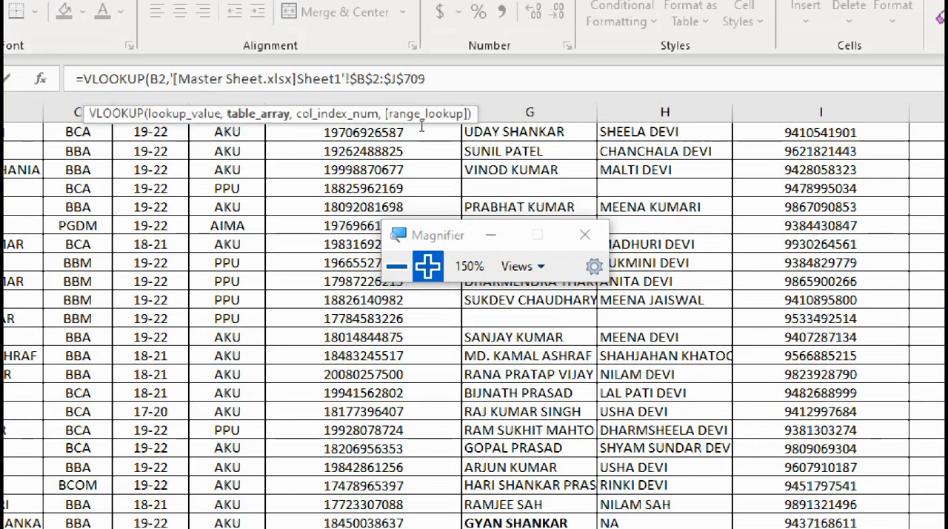
pyautogui.write(',')
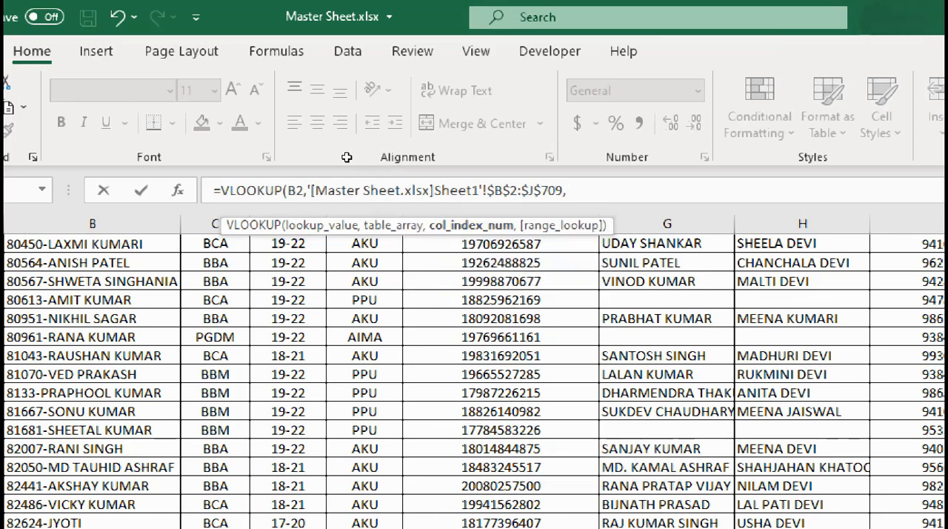
pyautogui.scroll(20, 159, 201)
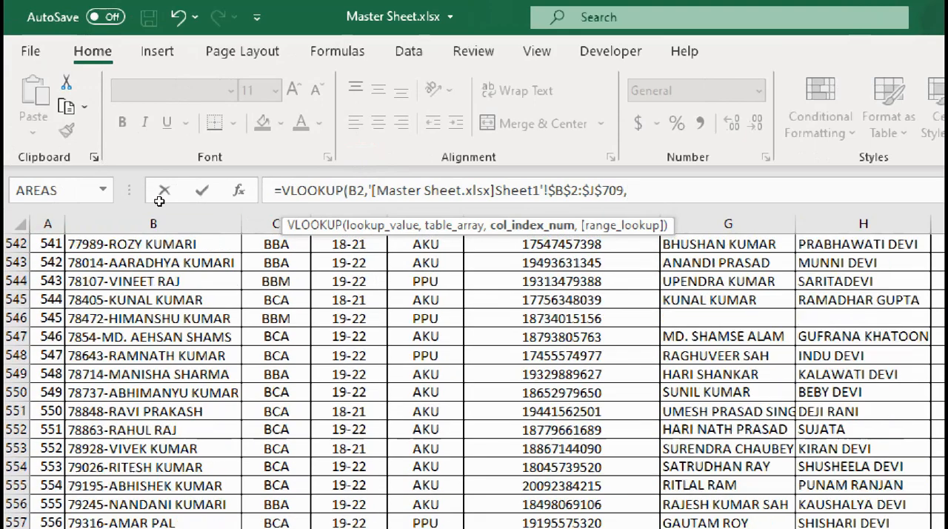
pyautogui.scroll(20, 159, 201)
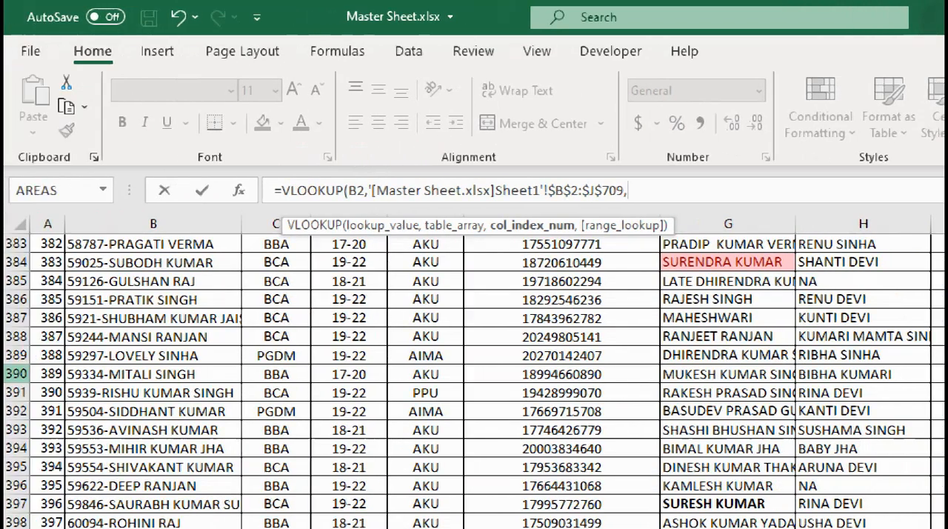
pyautogui.click(148, 336)
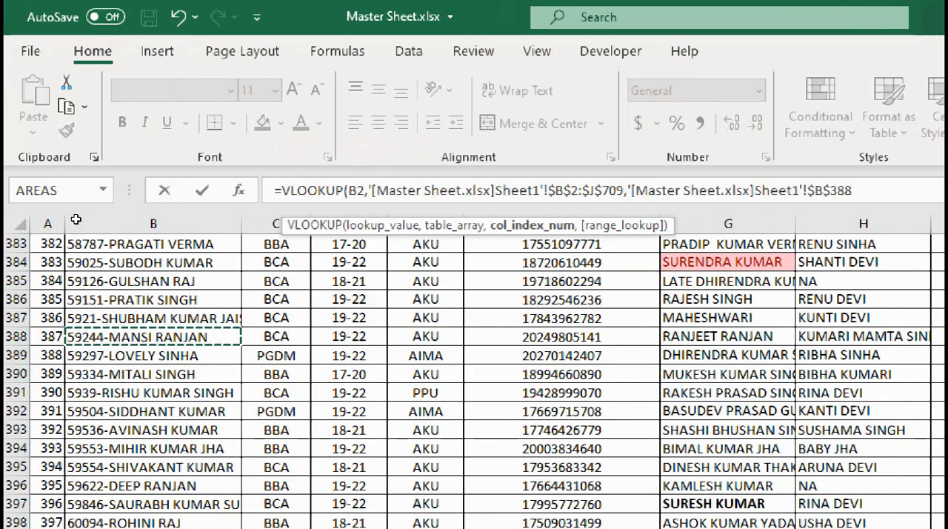
pyautogui.hotkey('ctrl', 'Up')
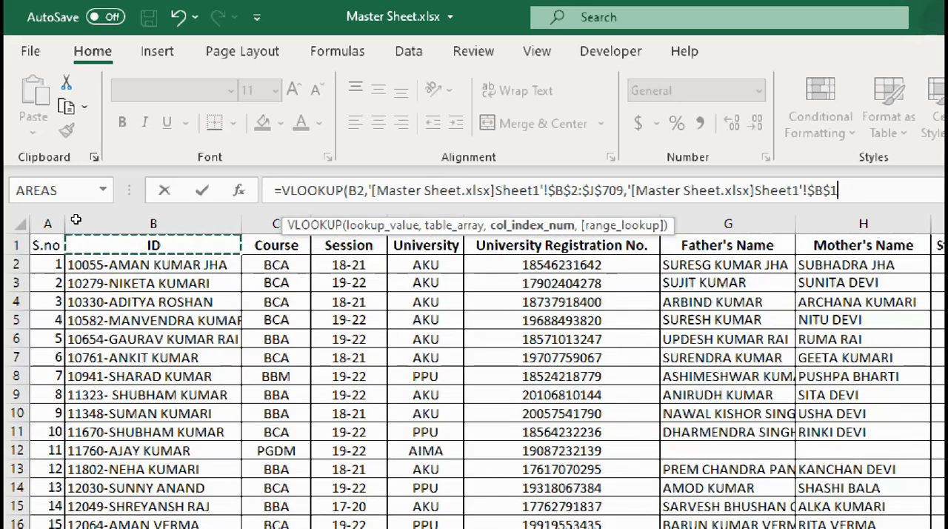
pyautogui.press('BackSpace')
pyautogui.press('BackSpace')
pyautogui.press('BackSpace')
pyautogui.press('BackSpace')
pyautogui.press('BackSpace')
pyautogui.press('BackSpace')
pyautogui.press('BackSpace')
pyautogui.press('BackSpace')
pyautogui.press('BackSpace')
pyautogui.press('BackSpace')
pyautogui.press('BackSpace')
pyautogui.press('BackSpace')
pyautogui.press('BackSpace')
pyautogui.press('BackSpace')
pyautogui.press('BackSpace')
pyautogui.press('BackSpace')
pyautogui.press('BackSpace')
pyautogui.press('BackSpace')
pyautogui.press('BackSpace')
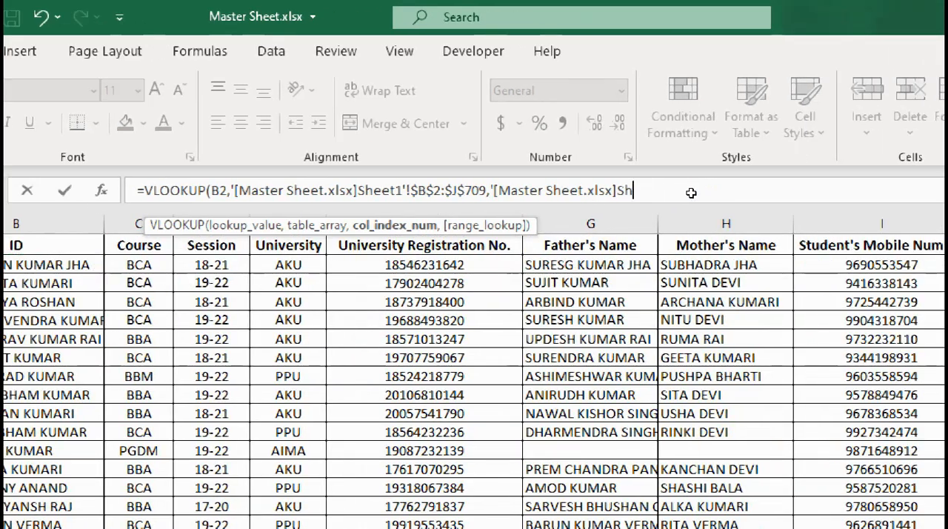
pyautogui.press('BackSpace')
pyautogui.press('BackSpace')
pyautogui.press('BackSpace')
pyautogui.press('BackSpace')
pyautogui.press('BackSpace')
pyautogui.press('BackSpace')
pyautogui.press('BackSpace')
pyautogui.press('BackSpace')
pyautogui.press('BackSpace')
pyautogui.press('BackSpace')
pyautogui.press('BackSpace')
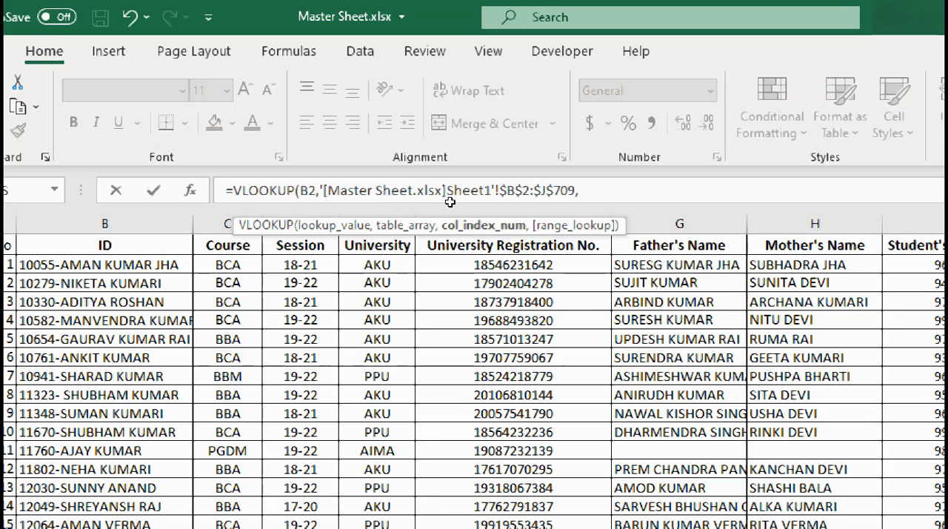
# Complete the VLOOKUP with column index 8 and FALSE for an exact match, and enter the formula in F2.
pyautogui.write('8')
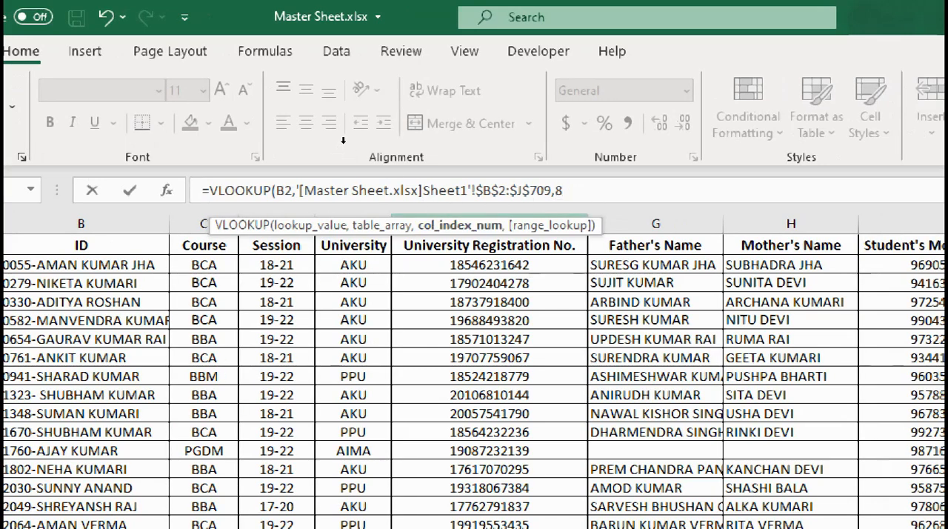
pyautogui.write('9,')
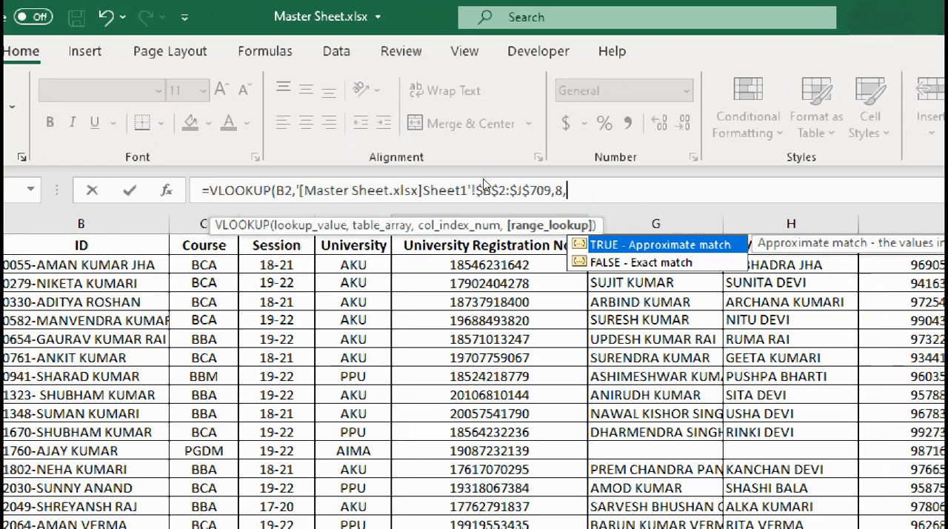
pyautogui.press('Down')
pyautogui.press('Tab')
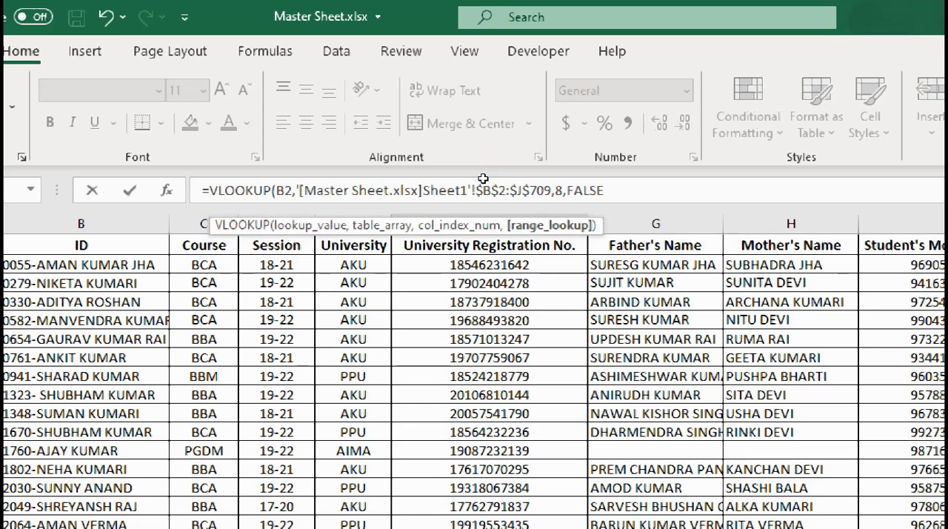
pyautogui.press('Return')
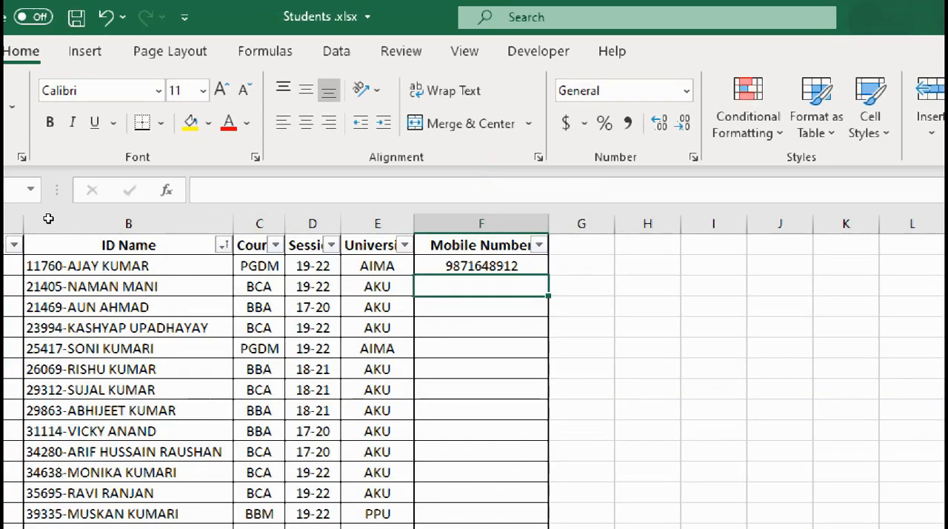
# Find the ID from Students cell B2 in the Master Sheet workbook and select its row to check the mobile number.
pyautogui.press('Up')
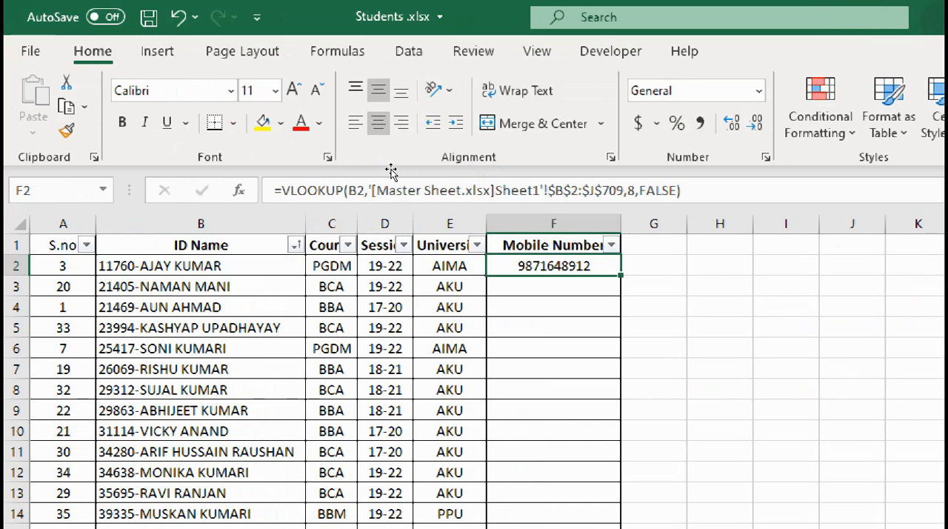
pyautogui.click(91, 184)
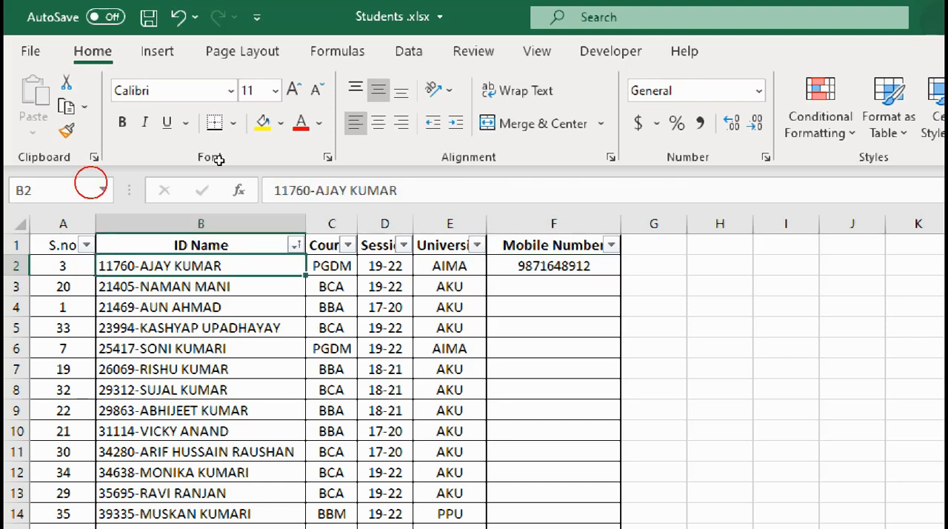
pyautogui.moveTo(304, 120); pyautogui.dragTo(176, 128)
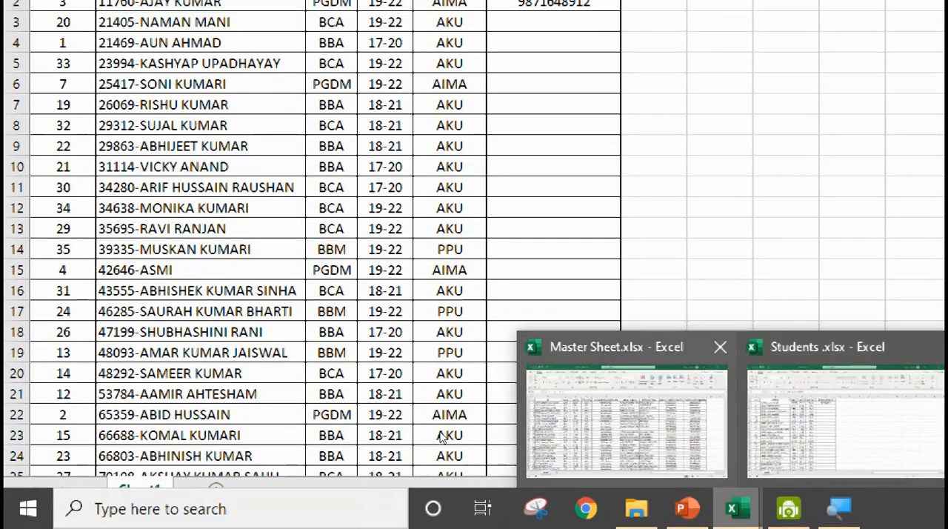
pyautogui.click(626, 419)
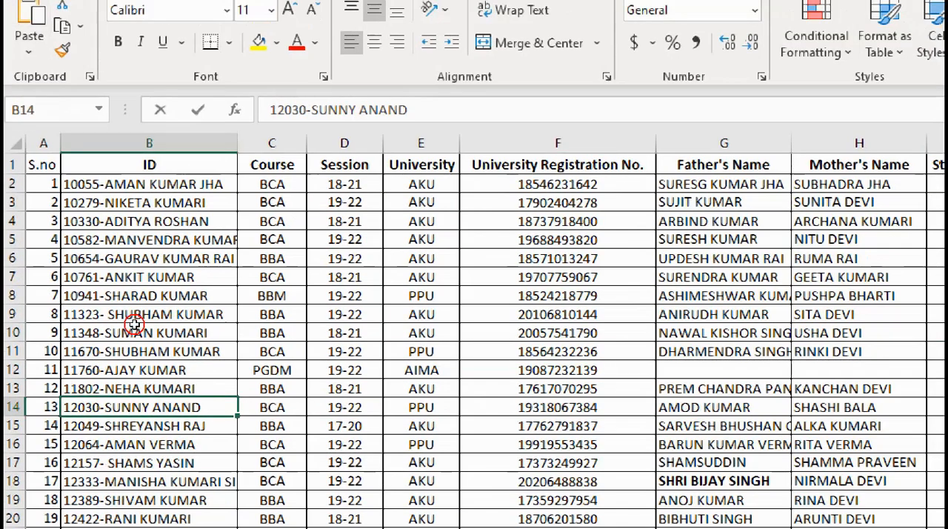
pyautogui.hotkey('ctrl', 'f')
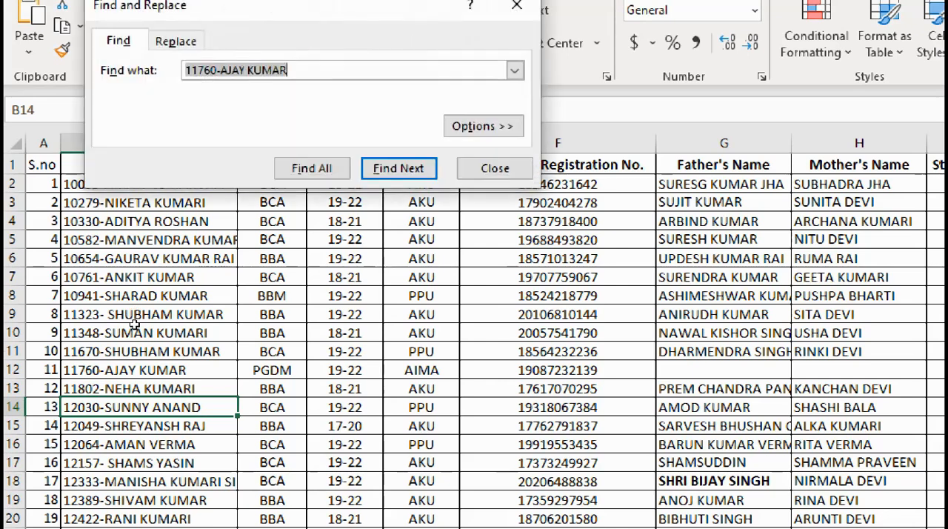
pyautogui.press('Return')
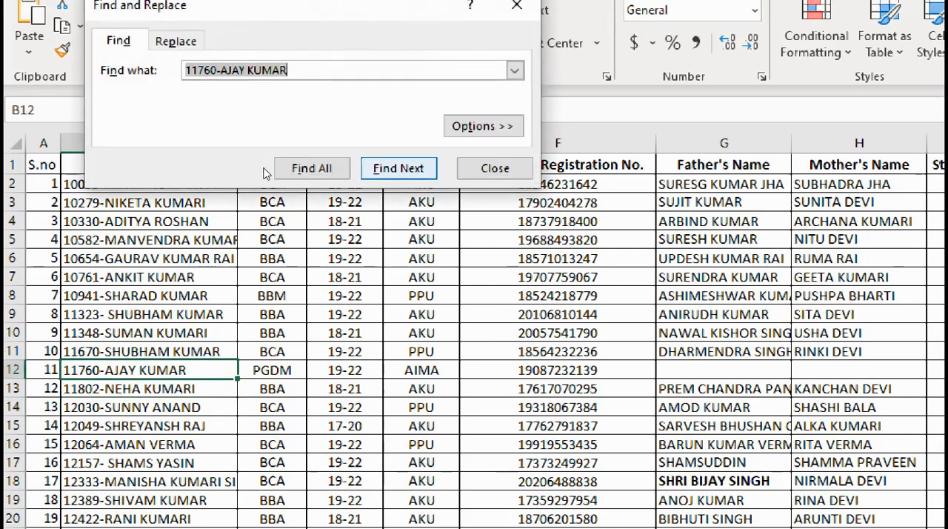
pyautogui.click(14, 369)
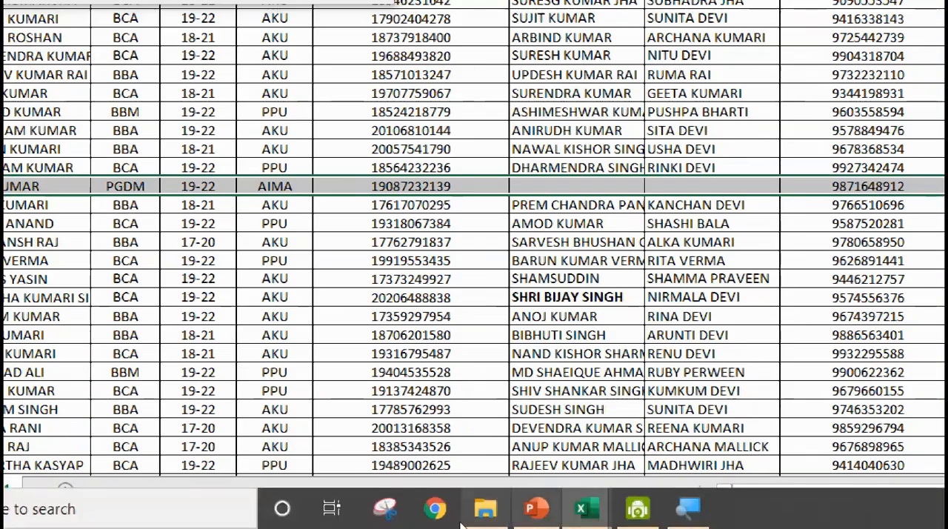
# Switch back to the Students workbook, dismiss the search, and fill the VLOOKUP formula from F2 down through F36.
pyautogui.moveTo(585, 508)
pyautogui.click(558, 430)
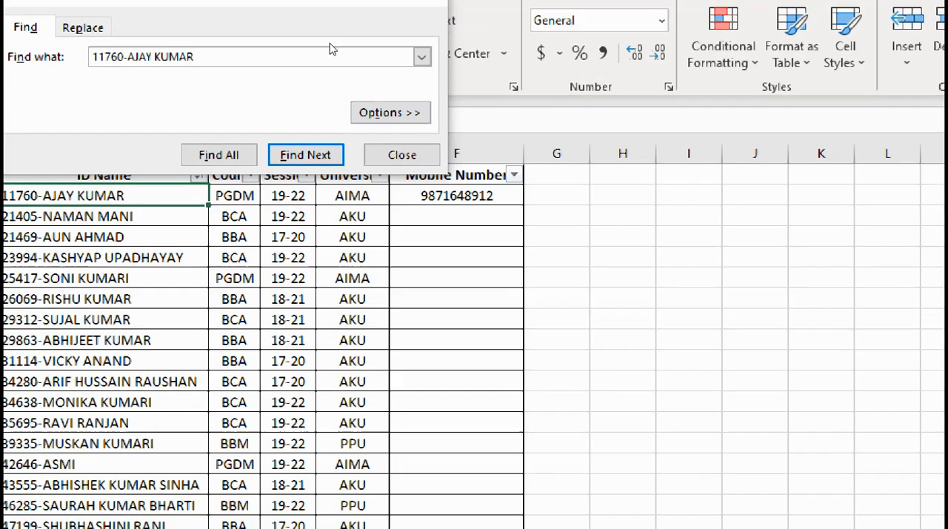
pyautogui.click(422, 37)
pyautogui.click(456, 195)
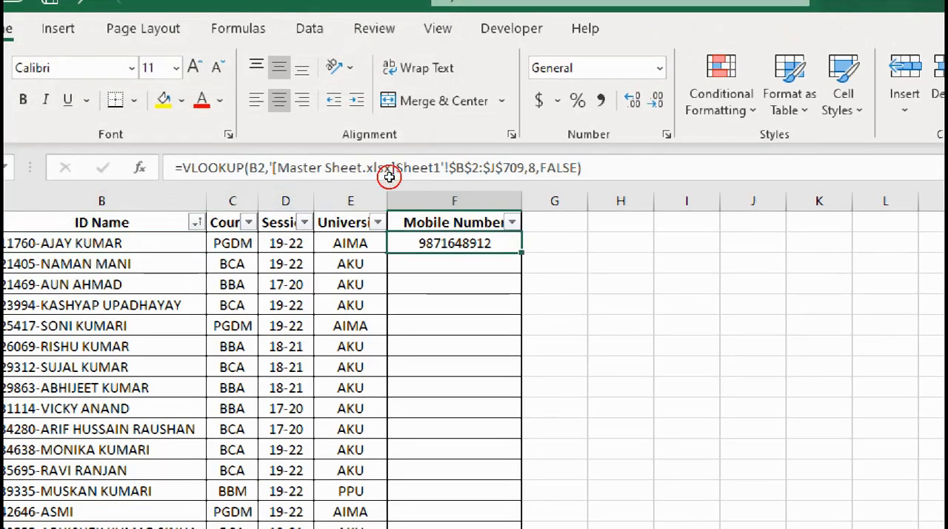
pyautogui.doubleClick(417, 186)
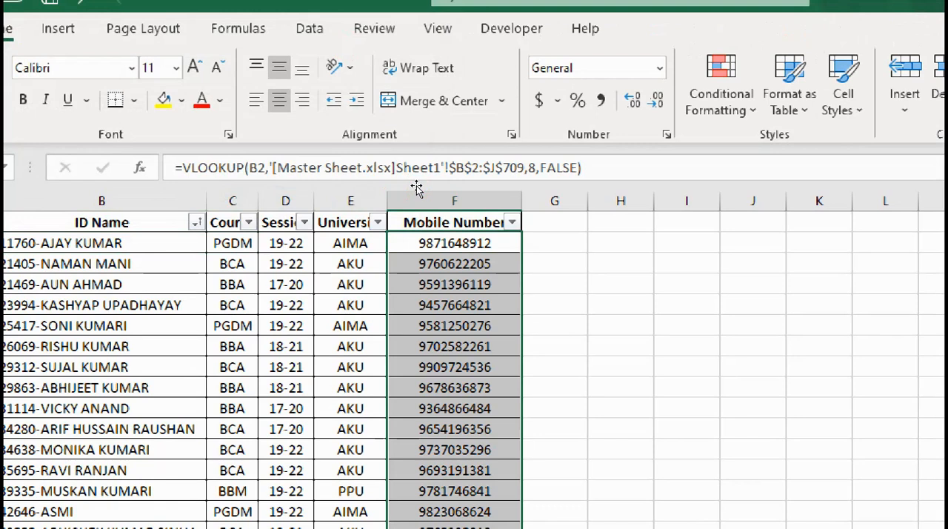
# Examine the Mobile Number column from F2 to F36, reselecting the filled range to check every student row.
pyautogui.scroll(-12, 417, 188)
pyautogui.scroll(2, 417, 188)
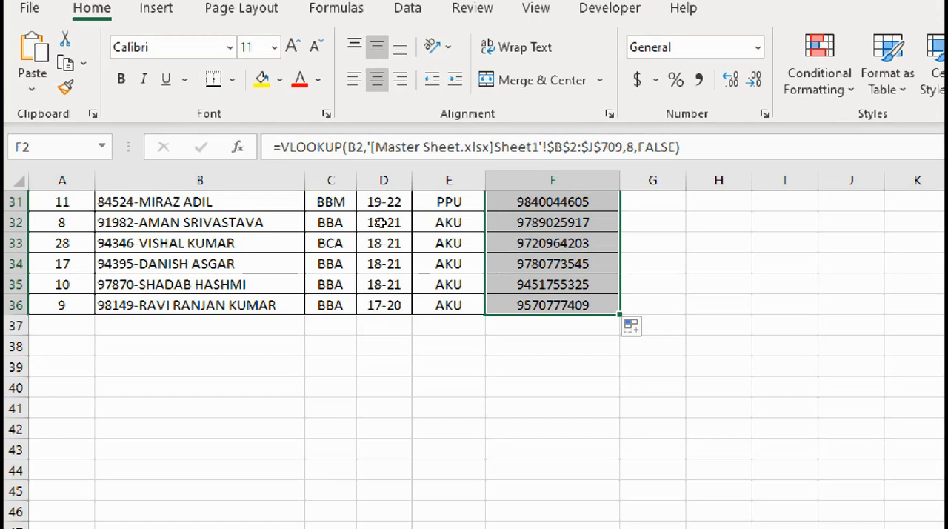
pyautogui.scroll(10, 382, 227)
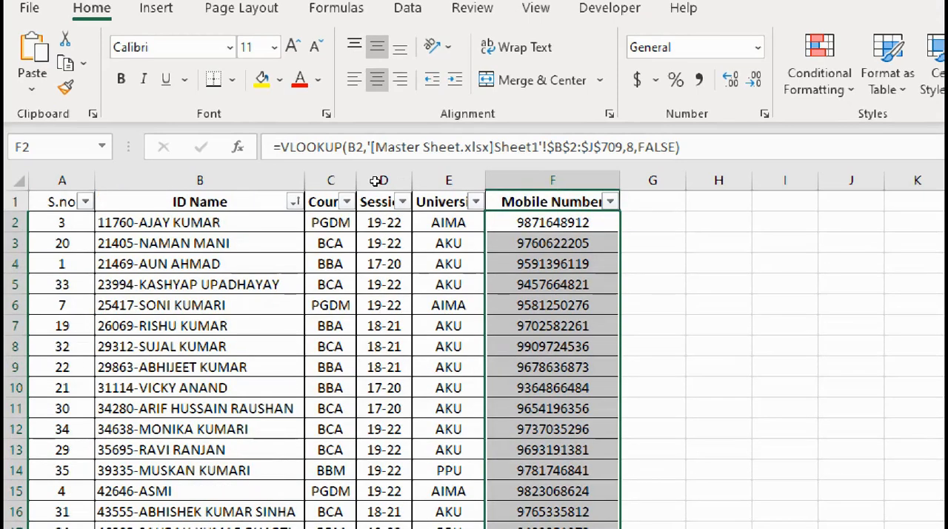
pyautogui.hotkey('ctrl', 'shift', 'Up')
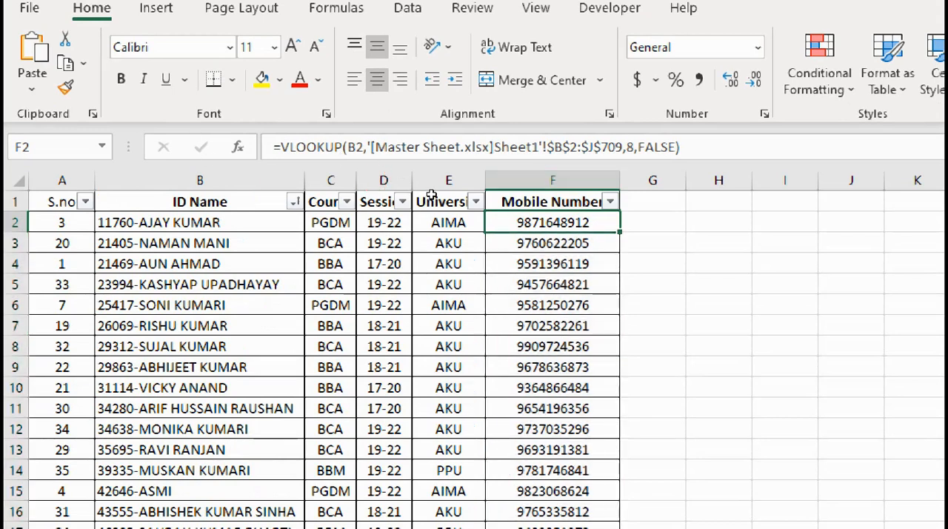
pyautogui.hotkey('ctrl', 'shift', 'Down')
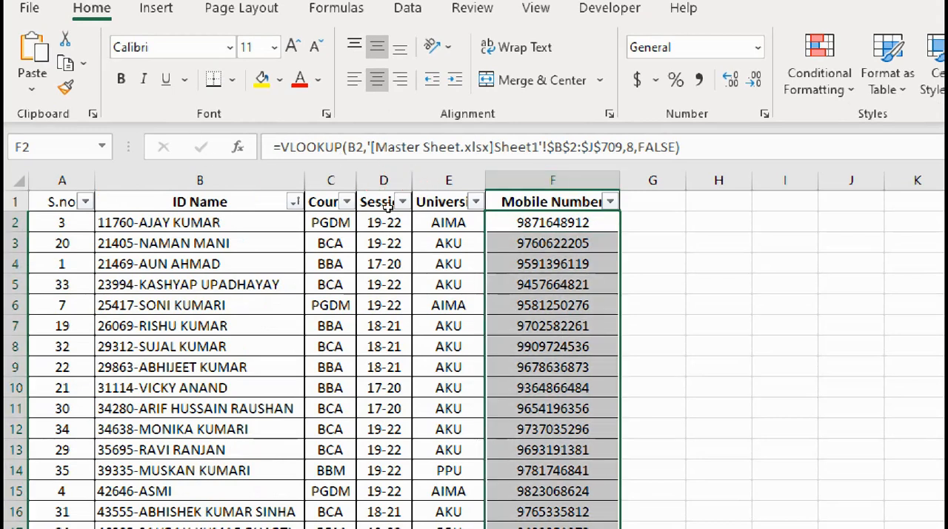
pyautogui.scroll(-11, 388, 207)
pyautogui.scroll(4, 387, 207)
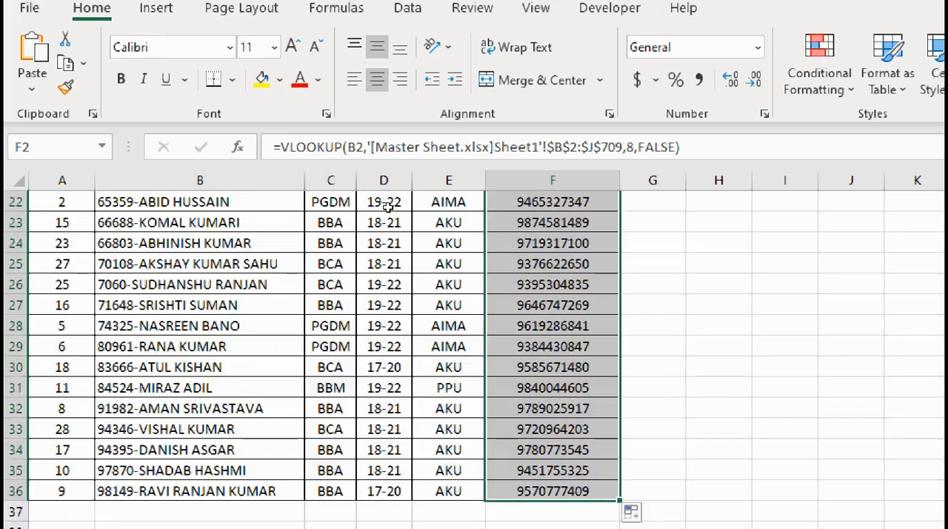
pyautogui.scroll(4, 387, 207)
pyautogui.scroll(3, 387, 207)
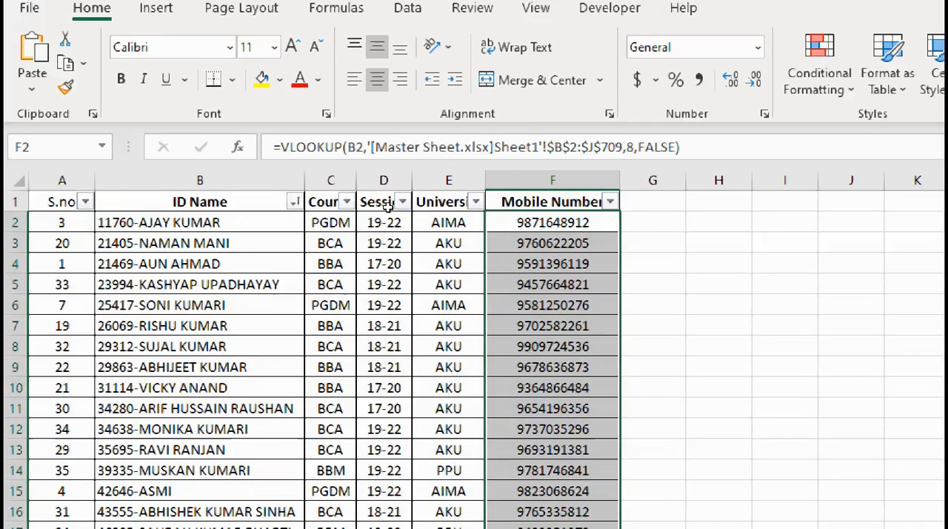